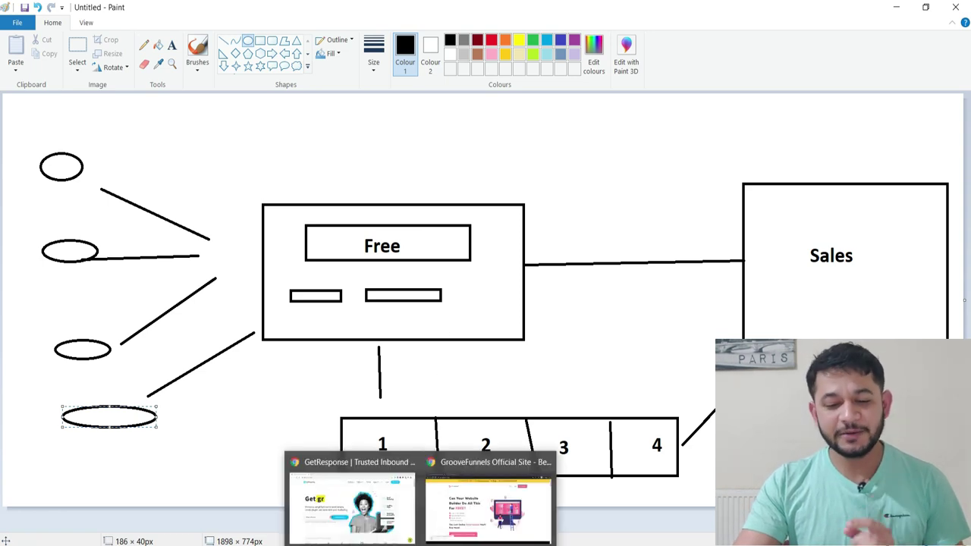
Switch to the Chrome window, open bloggingos.com in a new tab, and dismiss its notification request and discount popup to view the free-training page.
left_click(459, 497)
left_click(322, 11)
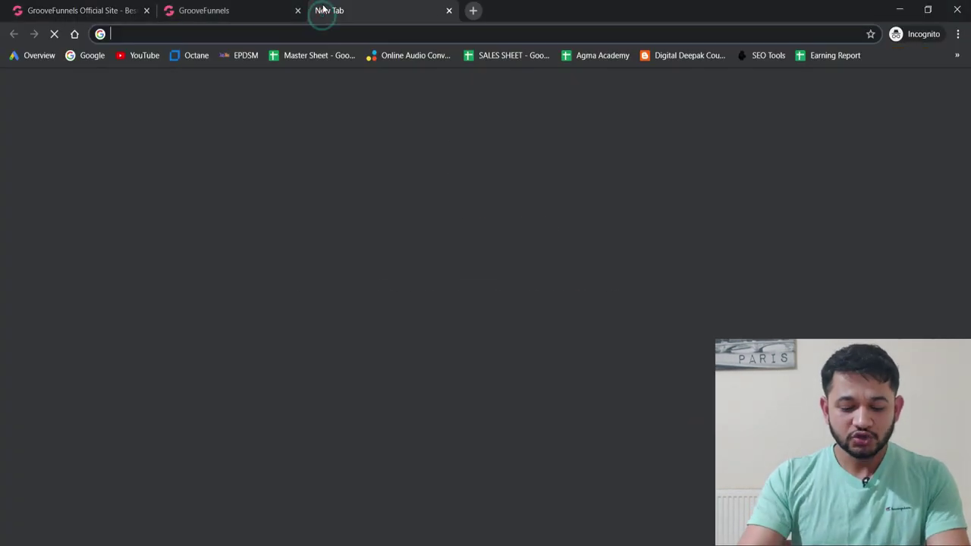
type("blog")
key("Return")
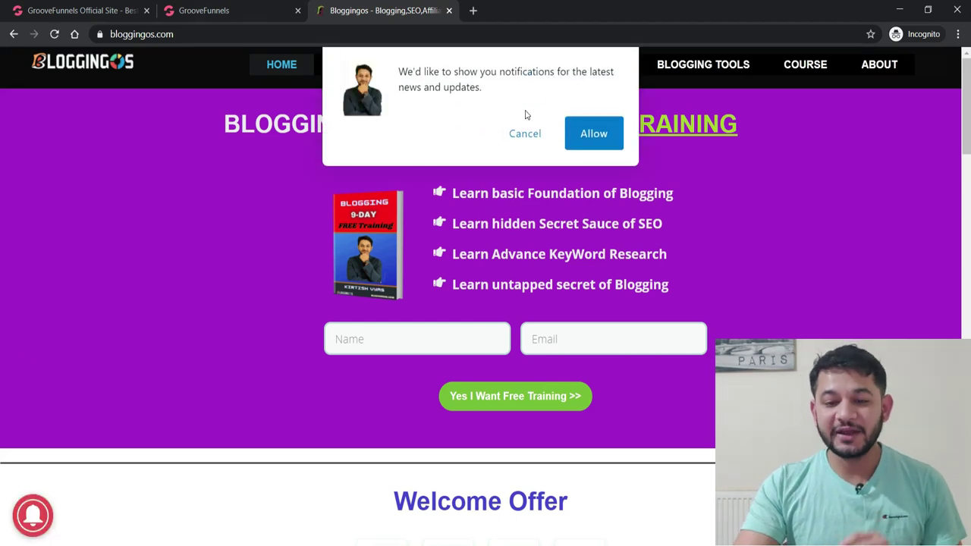
left_click(525, 132)
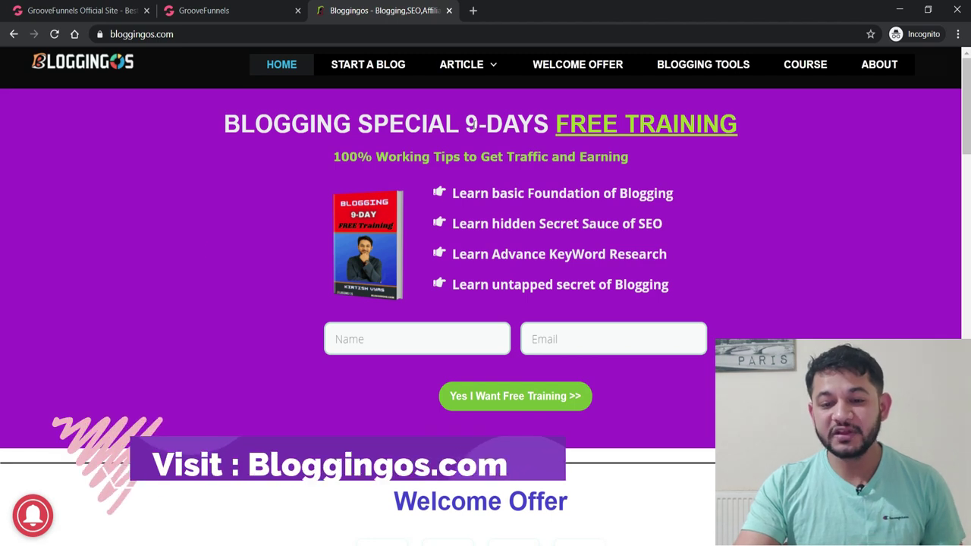
left_click_drag(465, 123, 556, 124)
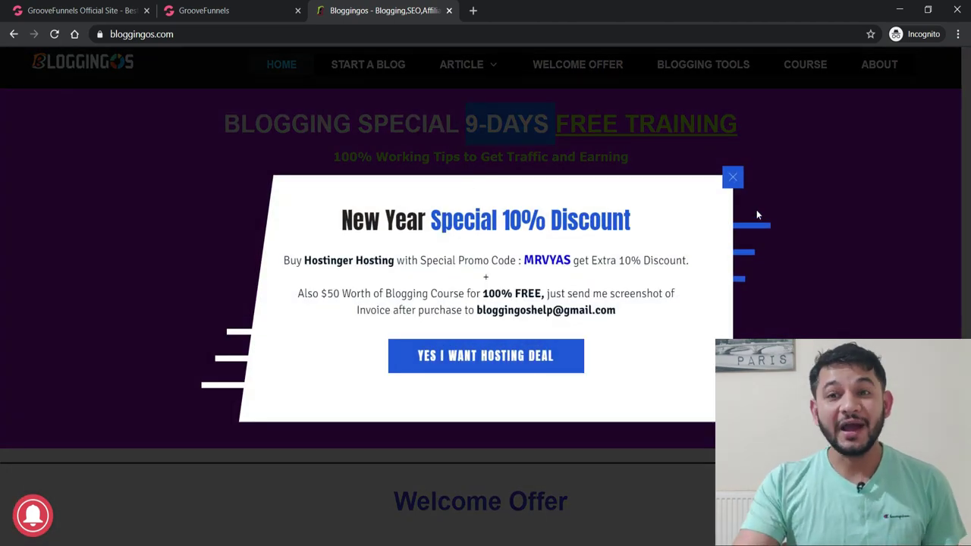
left_click(733, 180)
Return to GrooveFunnels and open GroovePages from its apps list to look over the existing sites.
left_click(76, 11)
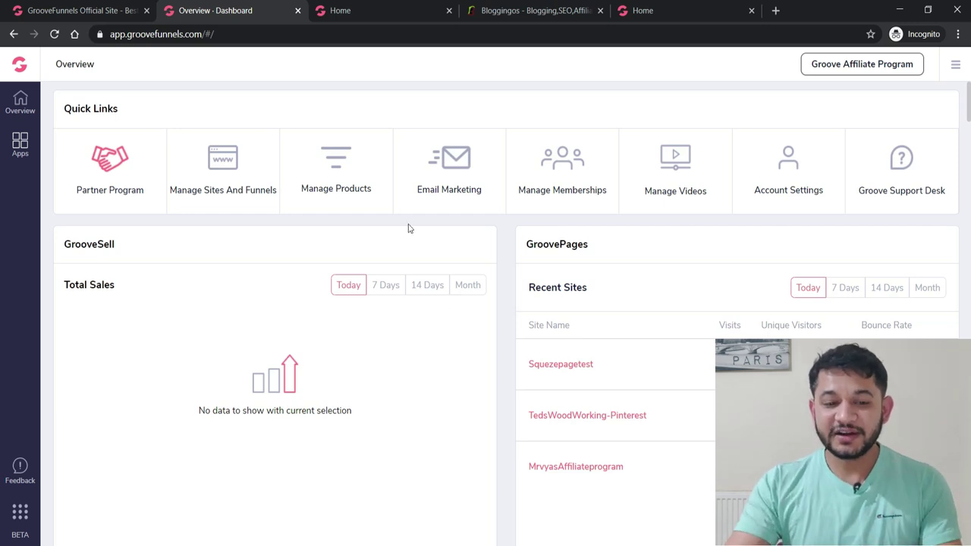
left_click(21, 144)
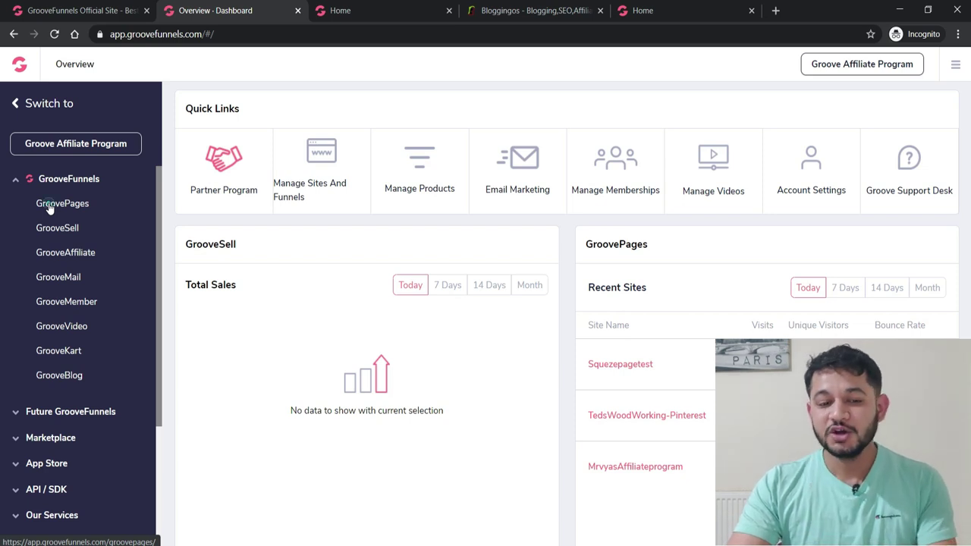
left_click(47, 209)
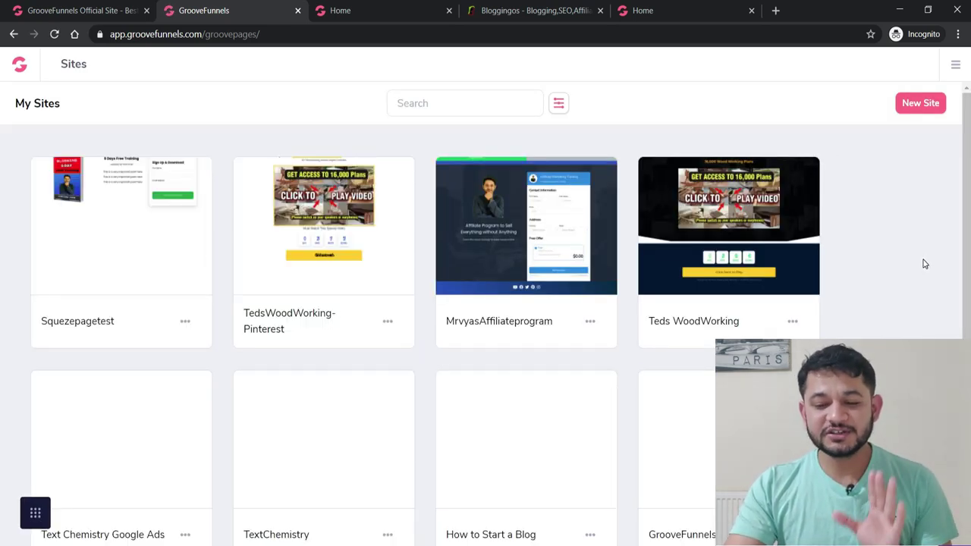
scroll(920, 266, "down", 3)
scroll(916, 260, "up", 3)
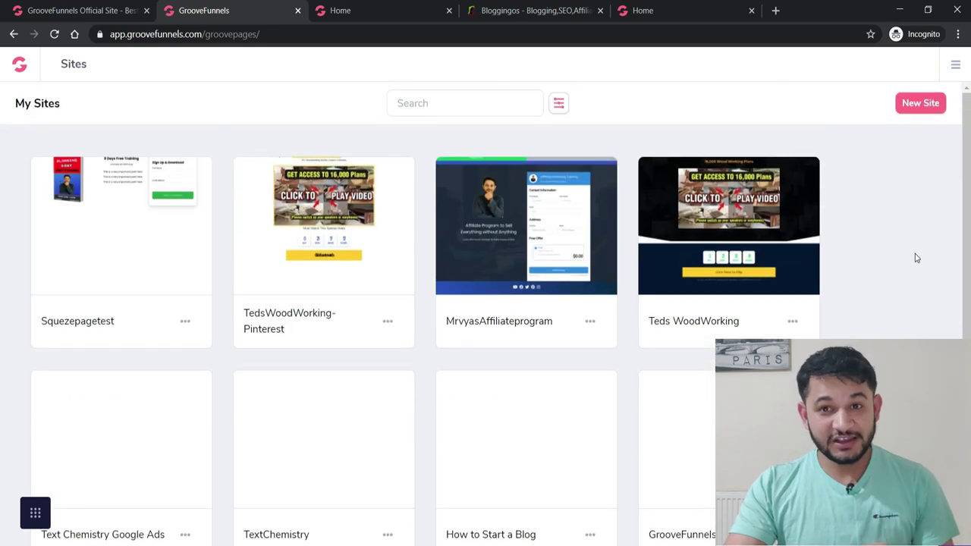
Create a new site named SquezeSite from the blank page template and start building it.
left_click(923, 104)
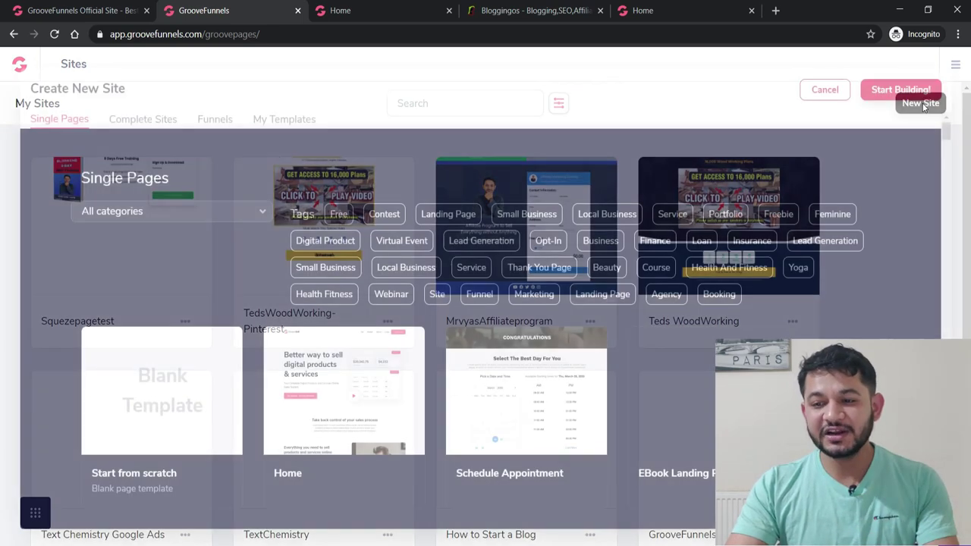
mouse_move(524, 412)
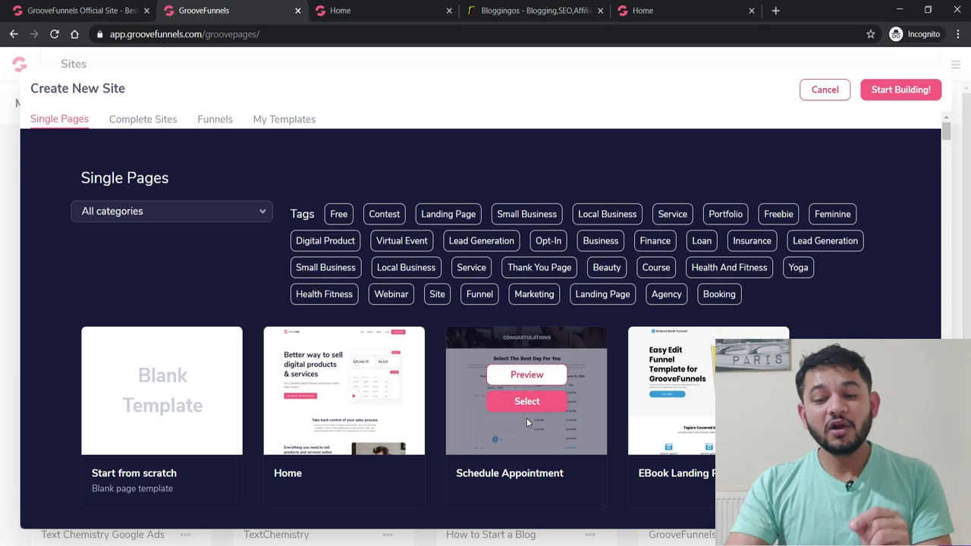
scroll(526, 418, "down", 2)
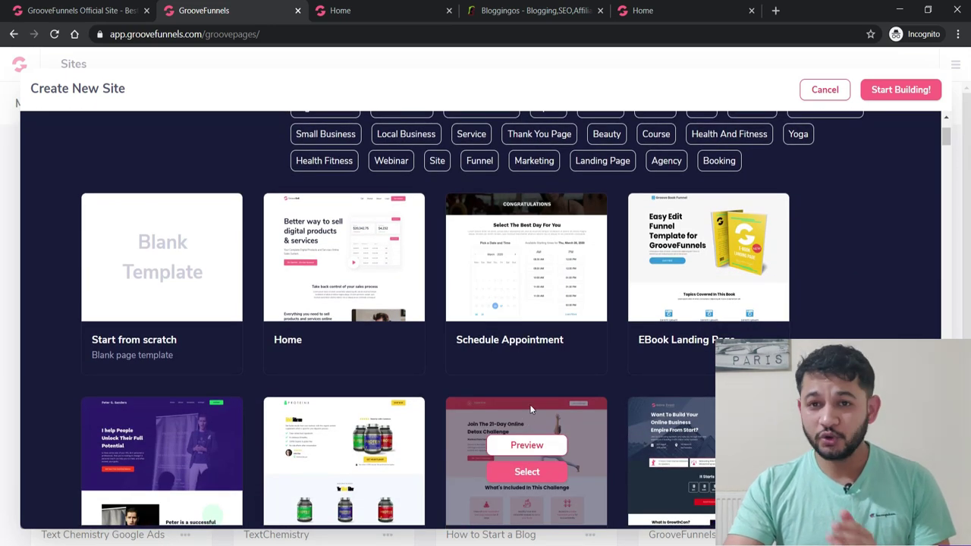
left_click(146, 261)
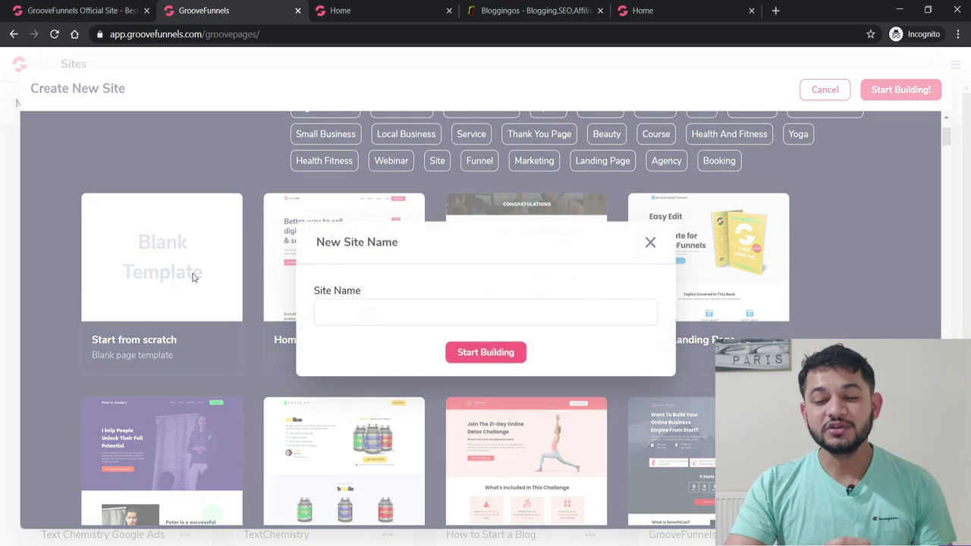
left_click(408, 324)
type("SquezeSite")
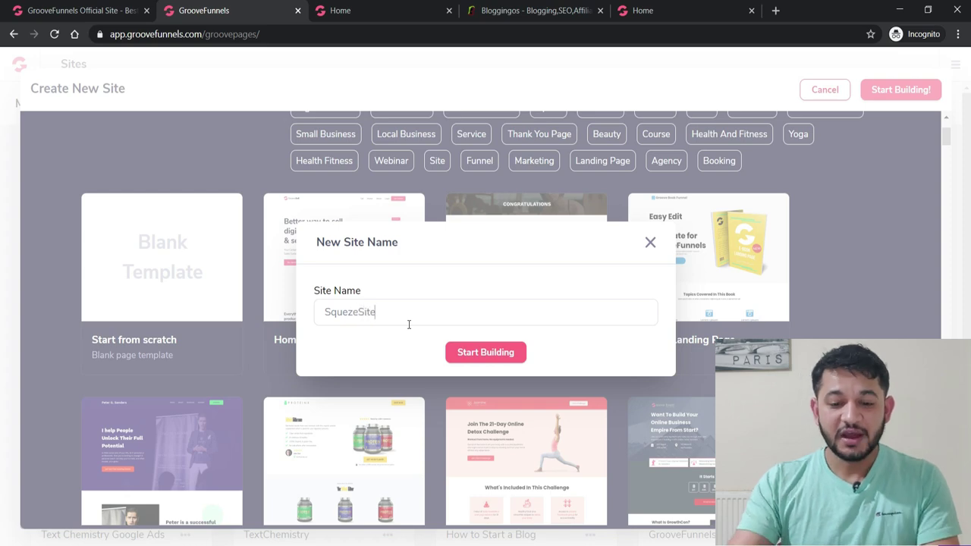
left_click(486, 353)
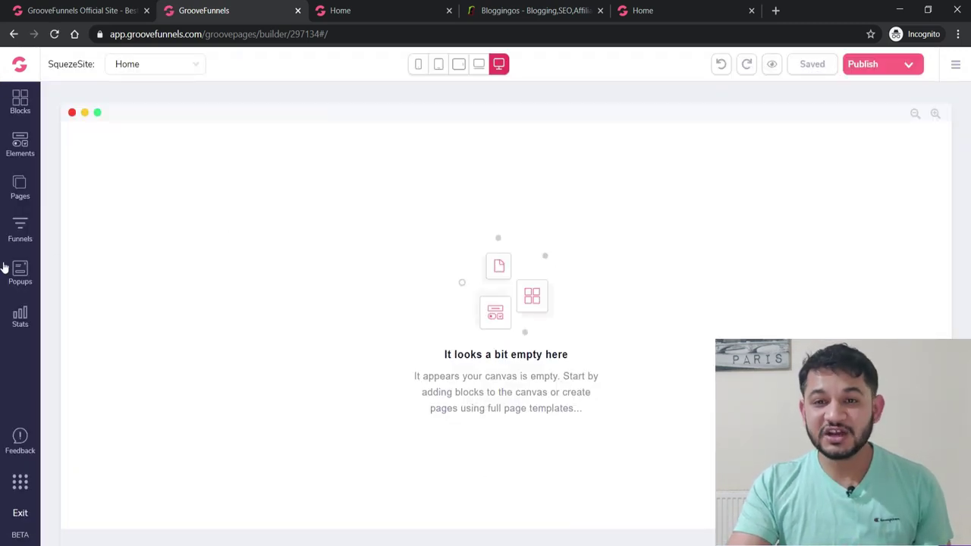
Add the designed Lead Magnets block "Get the Groove Affiliate Marketing Kit" to the empty Home page.
left_click(20, 101)
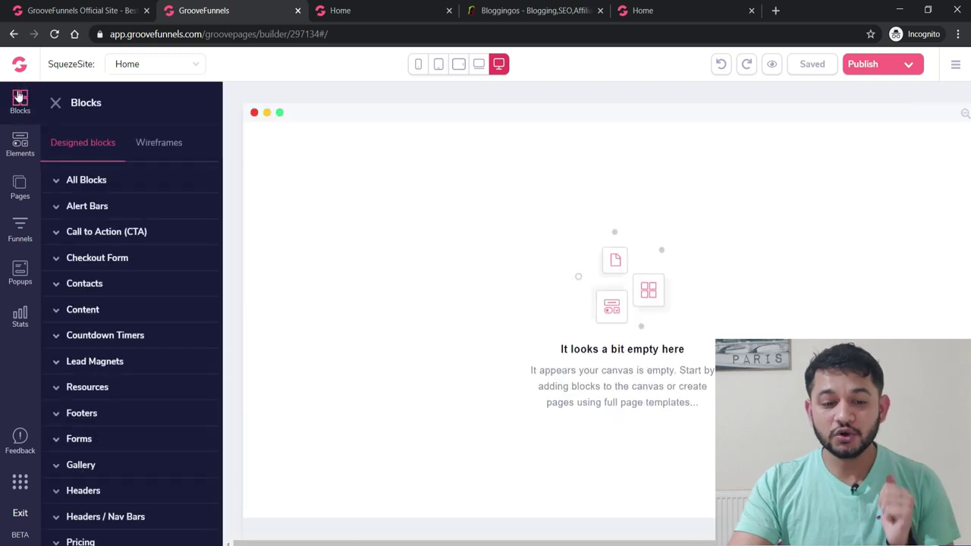
scroll(82, 392, "down", 3)
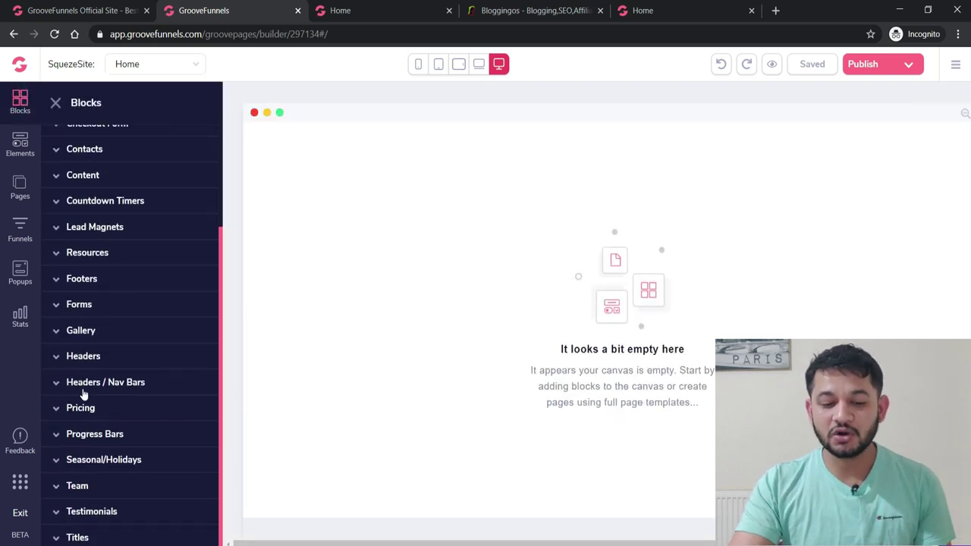
scroll(82, 393, "up", 3)
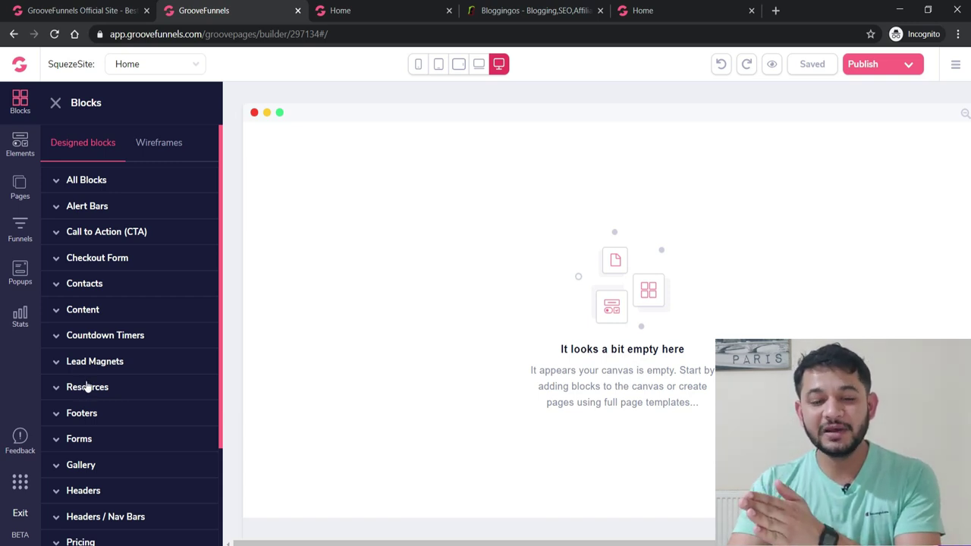
left_click(77, 368)
scroll(79, 368, "down", 7)
scroll(82, 368, "up", 3)
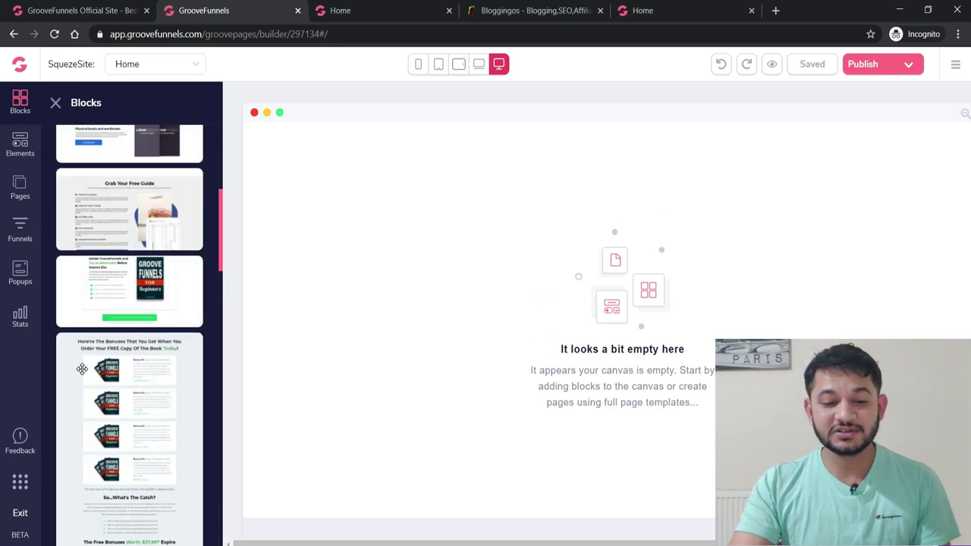
scroll(82, 368, "down", 4)
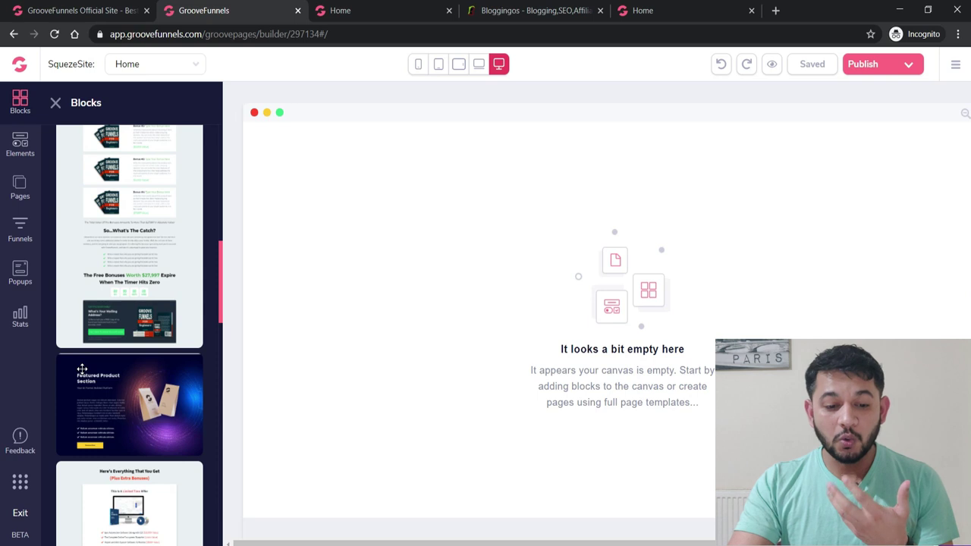
scroll(82, 369, "down", 3)
scroll(82, 368, "down", 3)
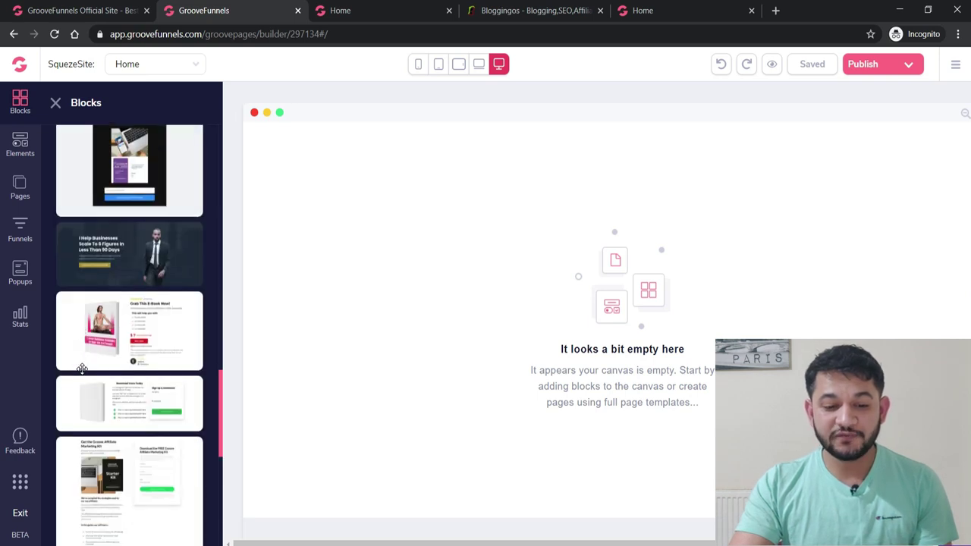
scroll(82, 368, "down", 2)
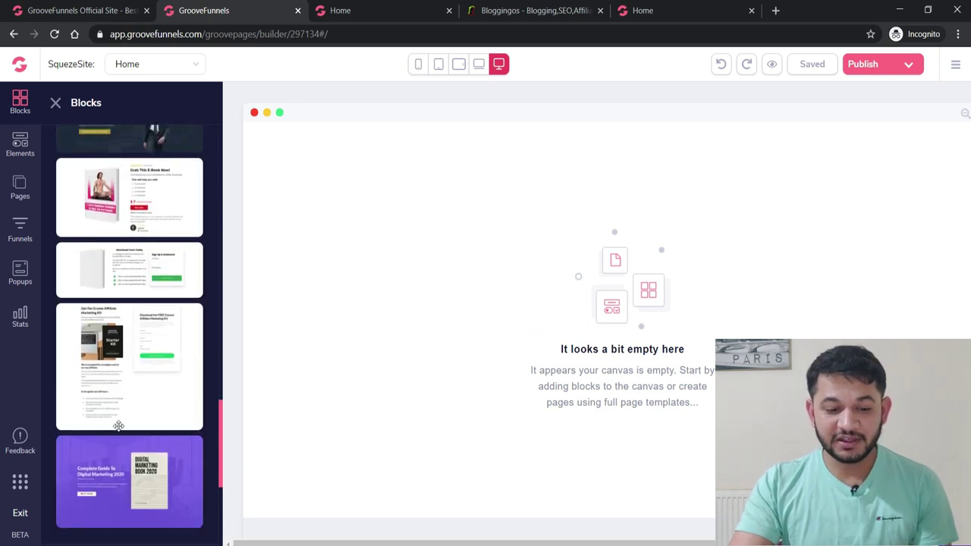
scroll(139, 419, "down", 3)
scroll(139, 417, "up", 4)
left_click_drag(137, 349, 546, 332)
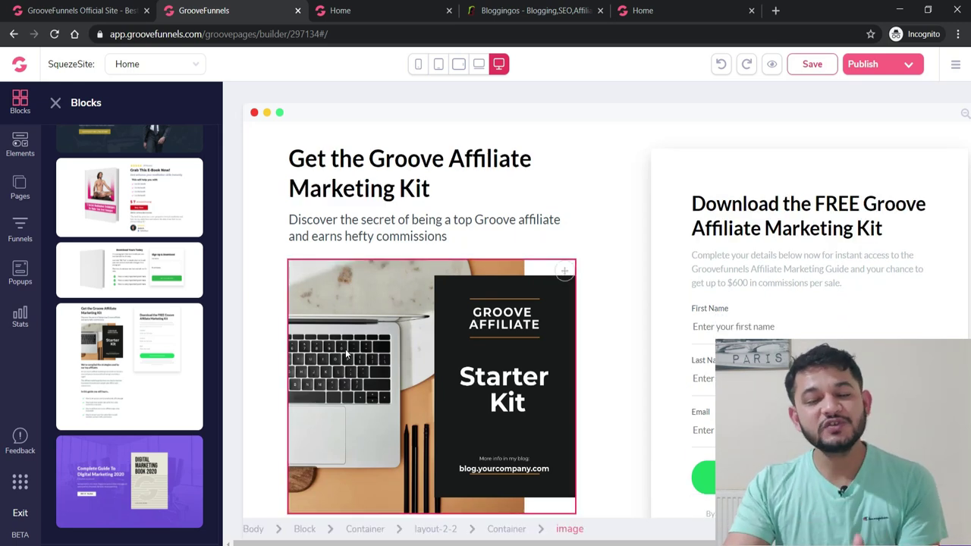
Delete the "We've compiled the strategies used by our top affiliates" heading and the affiliate marketing text block below it.
scroll(347, 372, "down", 2)
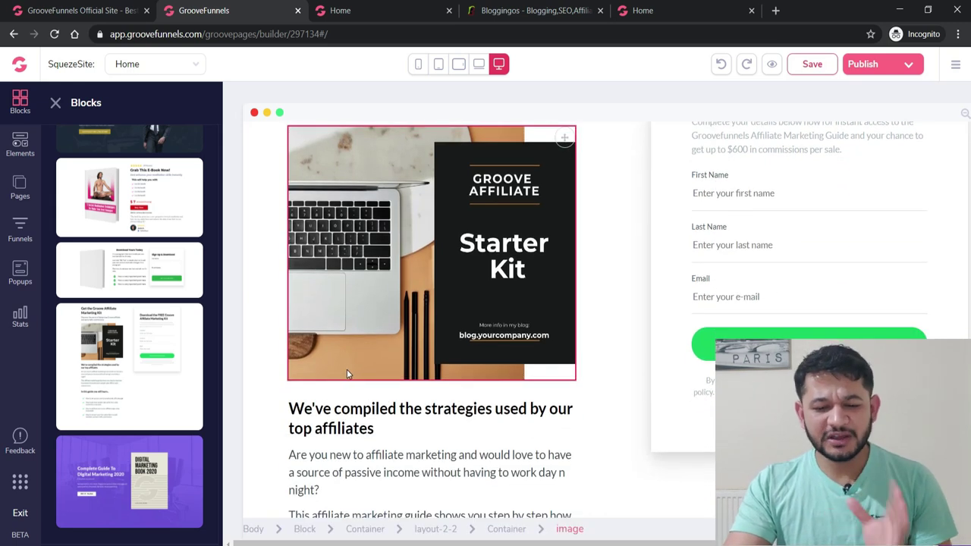
scroll(347, 372, "down", 4)
scroll(347, 373, "up", 7)
scroll(349, 370, "down", 6)
scroll(349, 372, "down", 1)
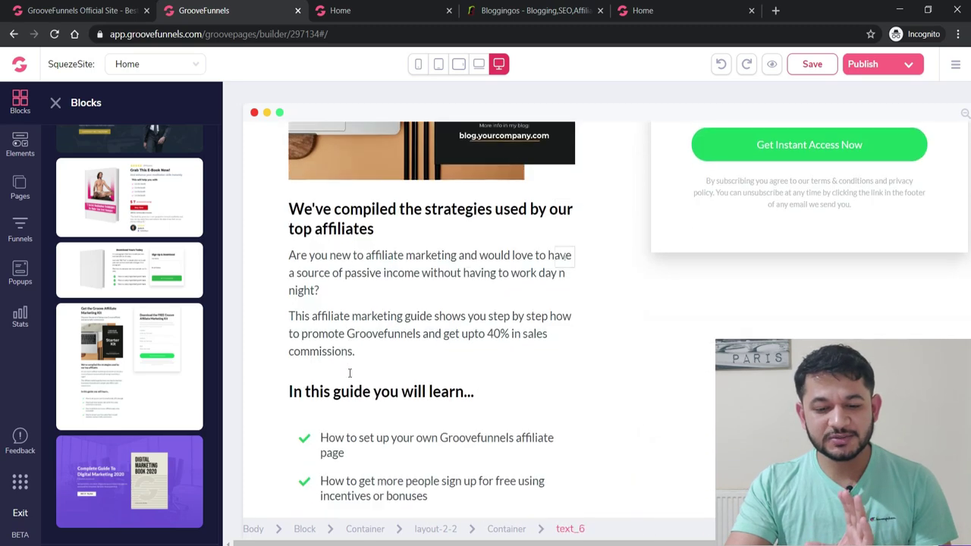
left_click(315, 231)
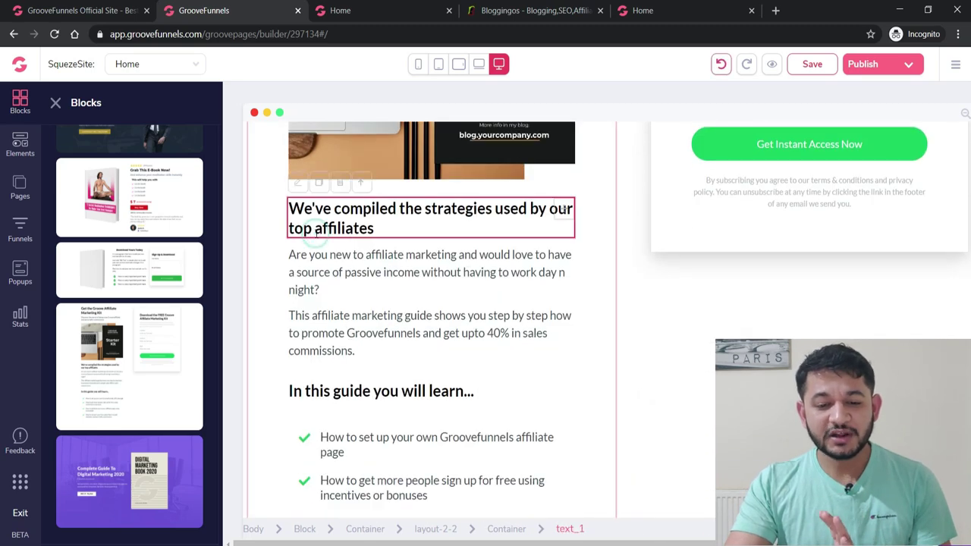
left_click(341, 185)
left_click(503, 322)
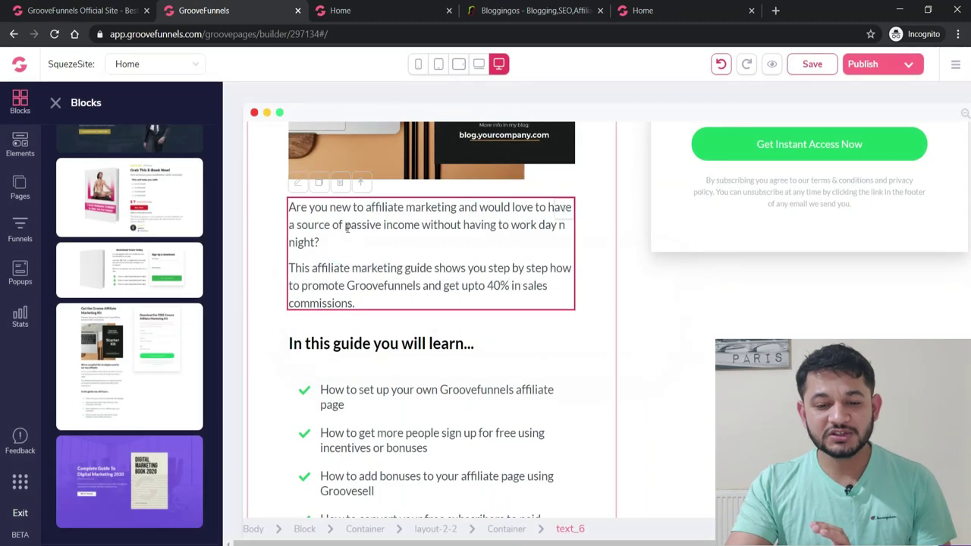
left_click(339, 185)
left_click(513, 320)
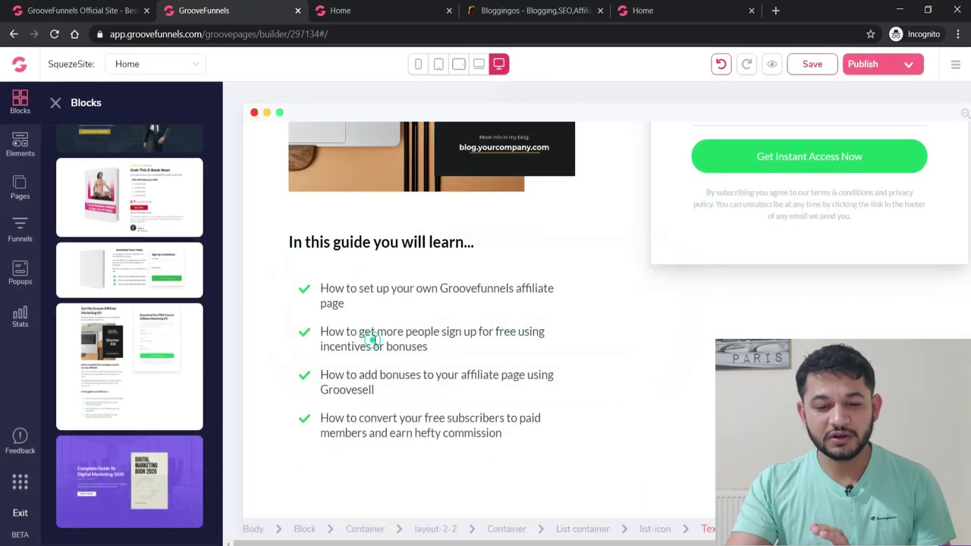
left_click(373, 340)
Replace the block's main heading "Get the Groove Affiliate Marketing Kit" with "9 Days Free blogging training".
scroll(388, 370, "up", 4)
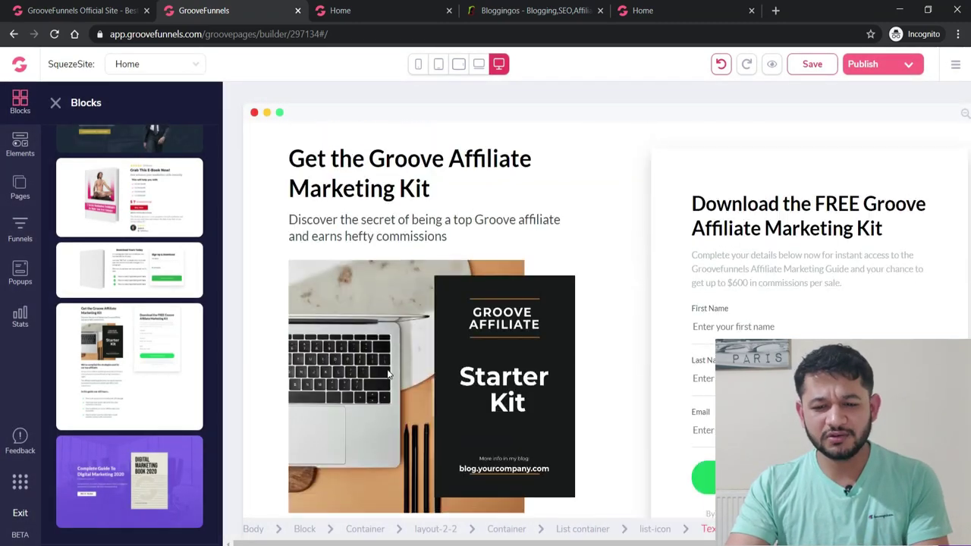
left_click(352, 176)
left_click_drag(433, 189, 290, 155)
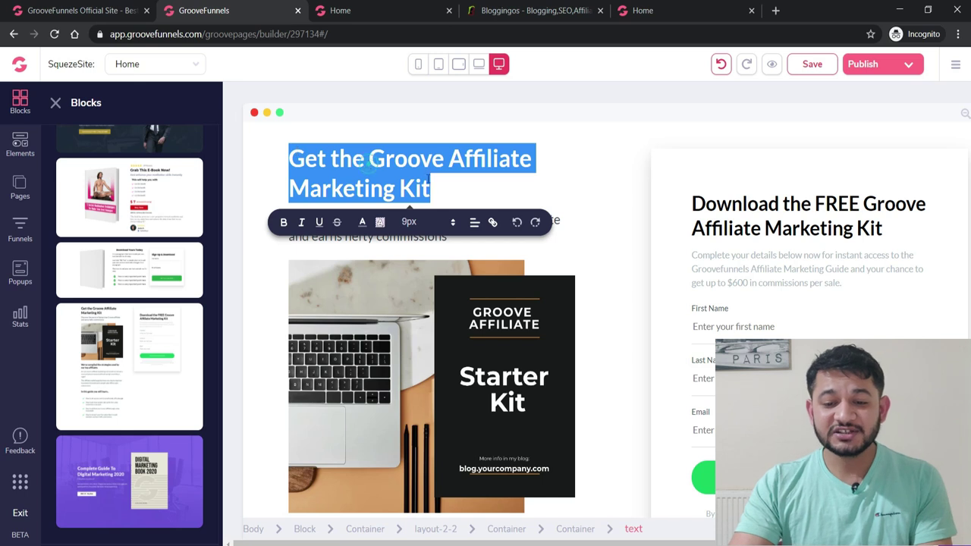
left_click(446, 190)
left_click_drag(447, 189, 300, 159)
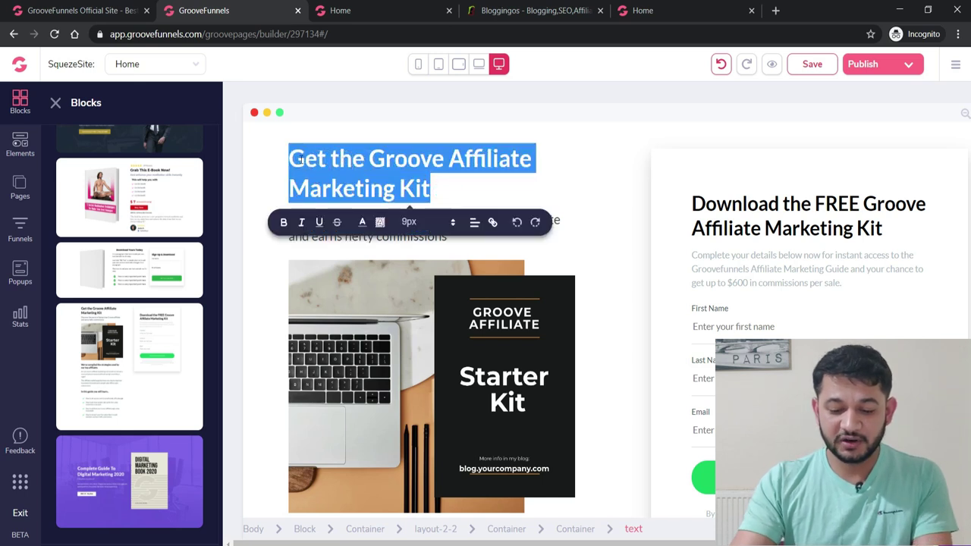
type("9 Days ")
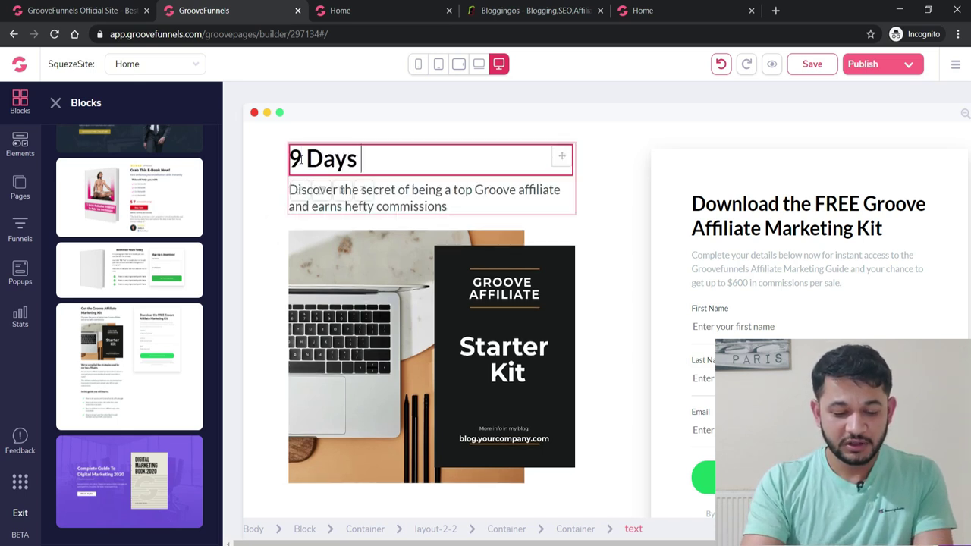
type("Free blogging training")
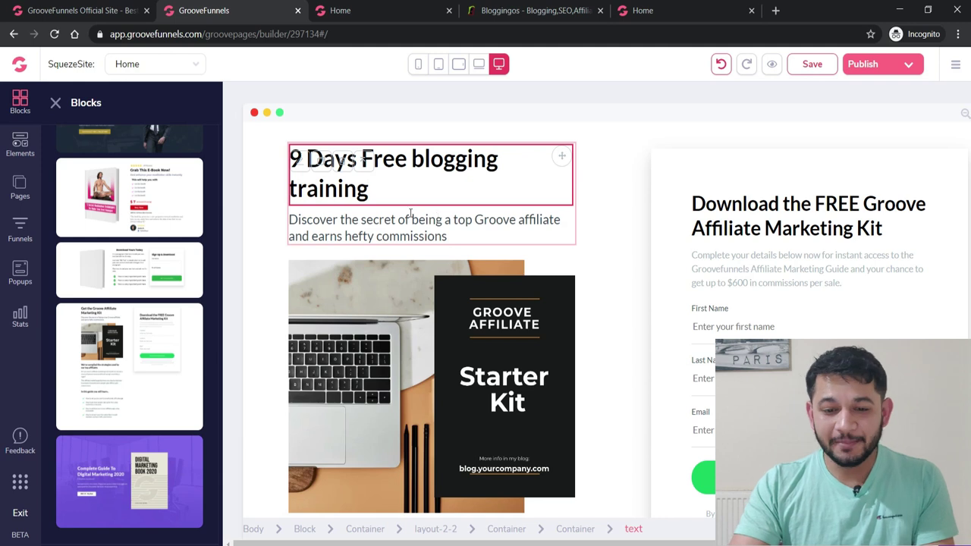
Set the font size of the "9 Days Free blogging training" heading to 20px.
left_click_drag(409, 190, 295, 158)
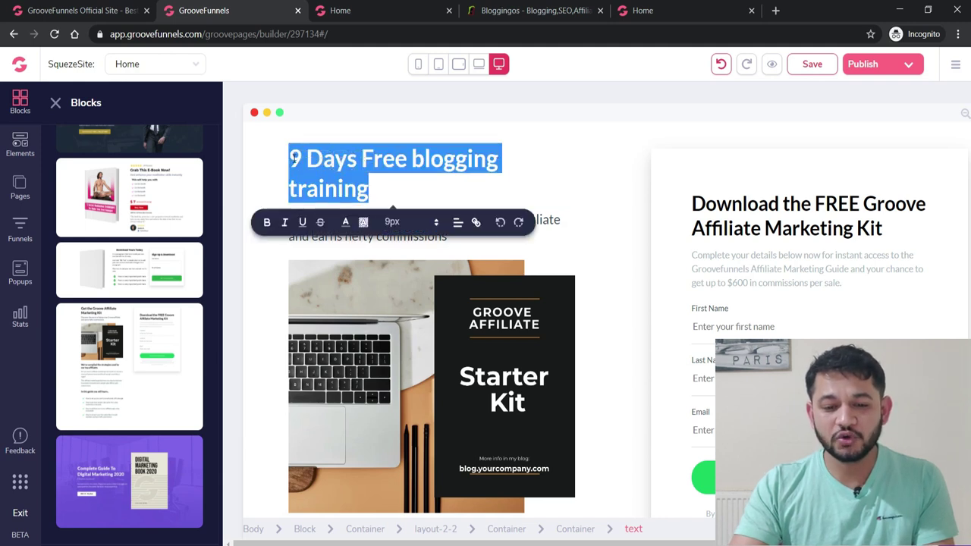
left_click(407, 227)
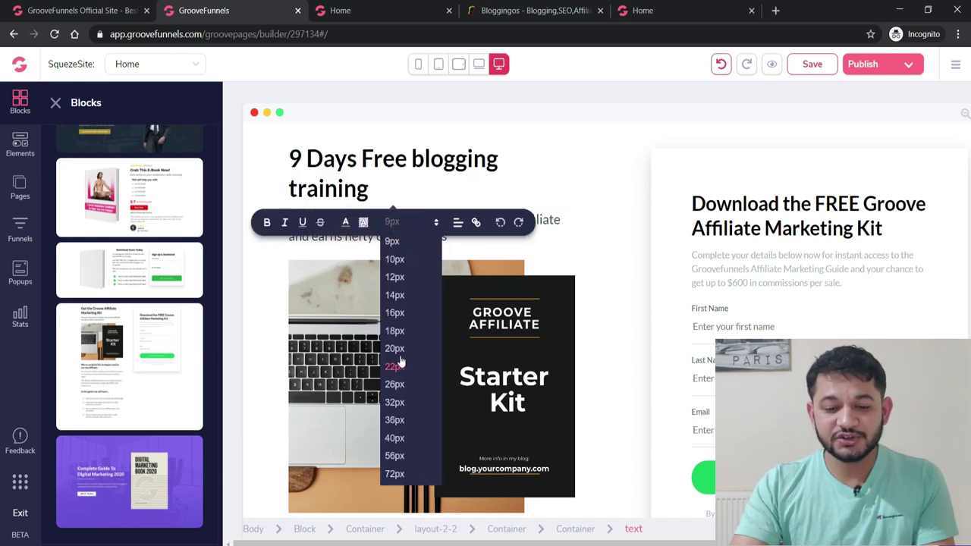
left_click(395, 349)
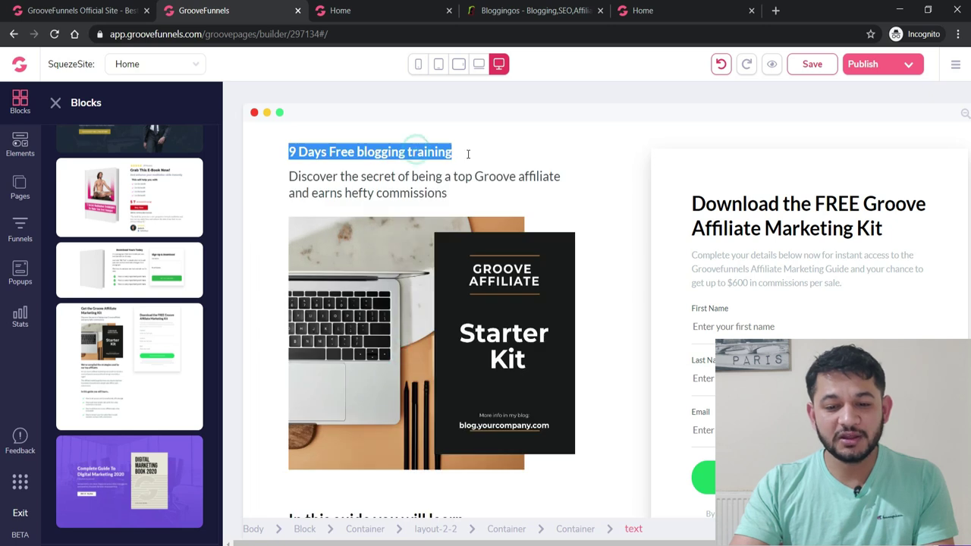
Set the font size of the "9 Days Free blogging training" heading to 32px.
left_click(461, 177)
left_click(461, 151)
left_click_drag(473, 153, 290, 148)
left_click(405, 167)
left_click(461, 154)
left_click_drag(459, 155, 290, 152)
left_click(303, 164)
left_click(318, 150)
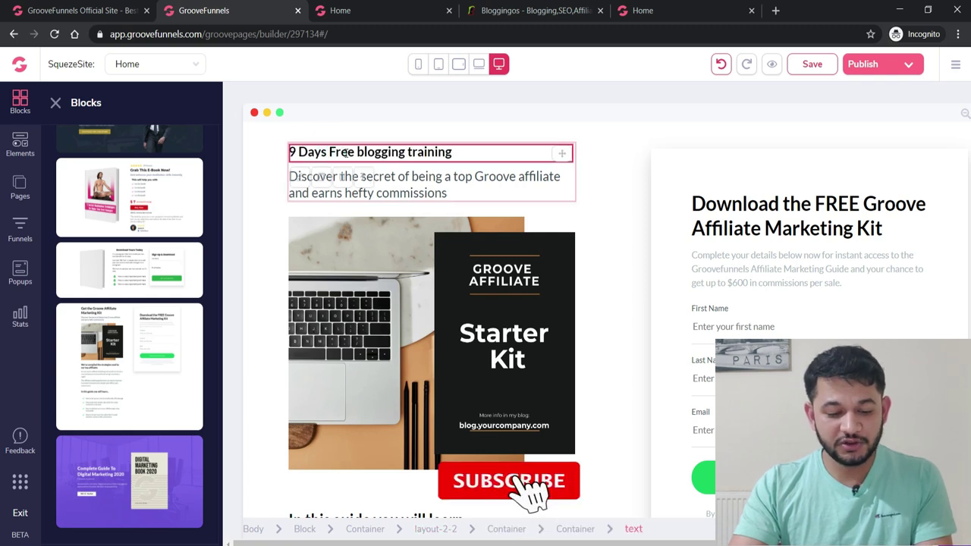
left_click_drag(454, 152, 289, 152)
left_click(386, 178)
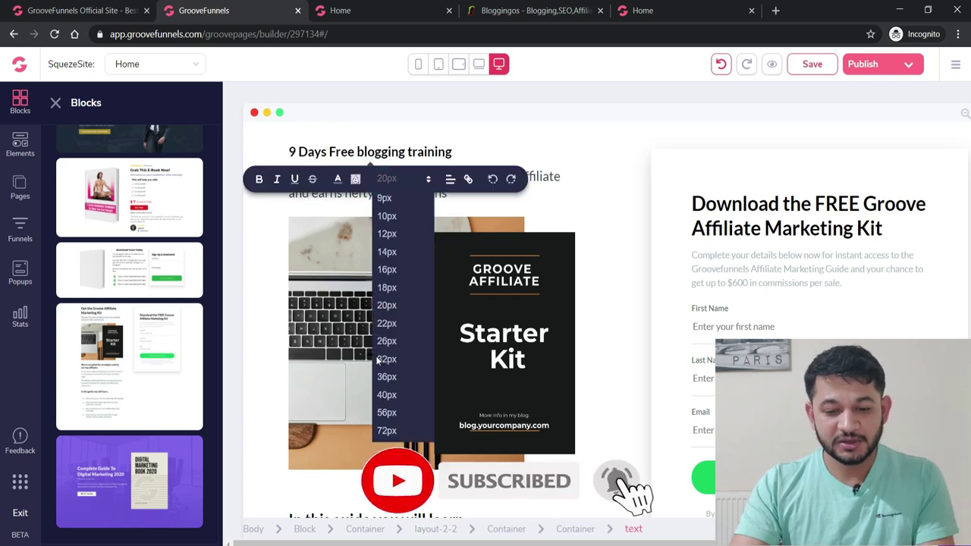
left_click(383, 359)
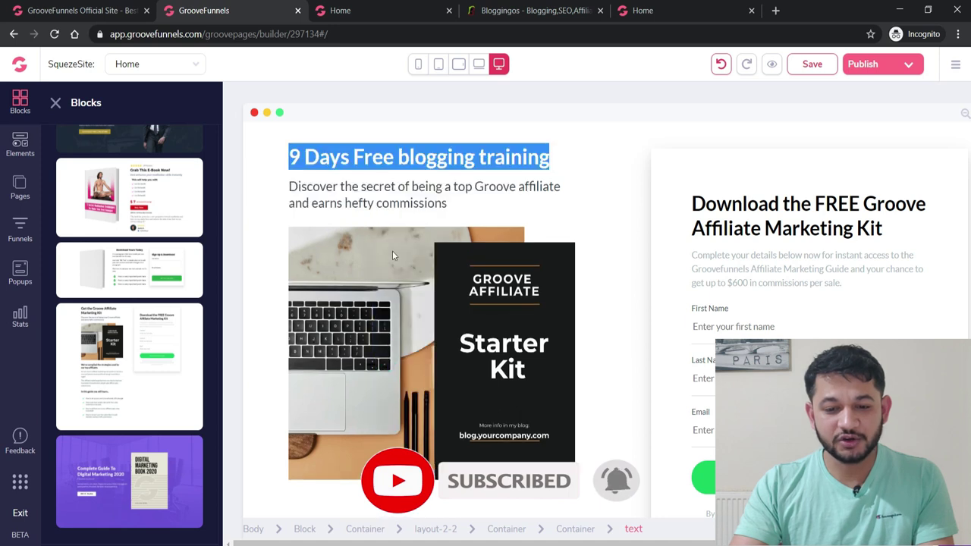
Replace the subheading below the main heading with "You will get 9 Days Exclusive training".
left_click(385, 195)
left_click_drag(326, 186, 289, 187)
type("You will get 9 D")
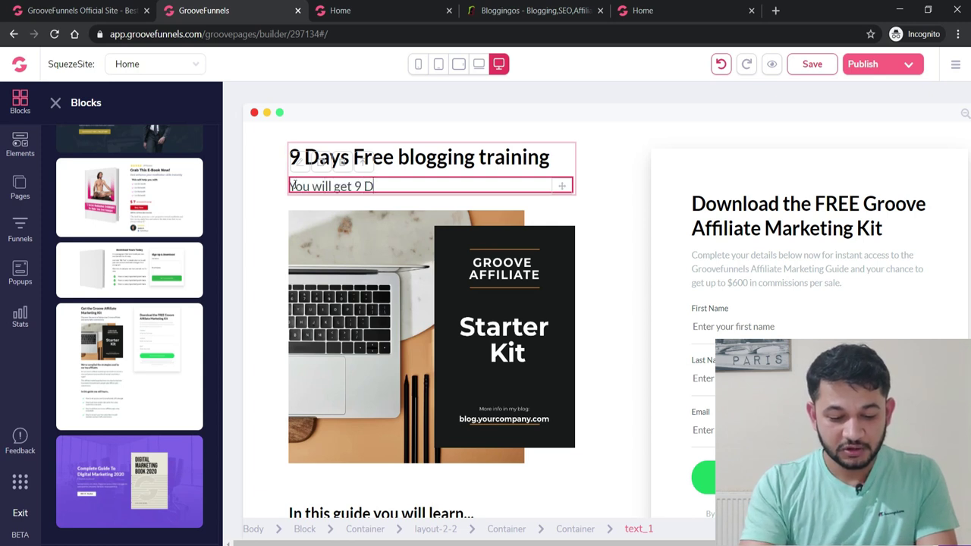
type("ays Exclusi")
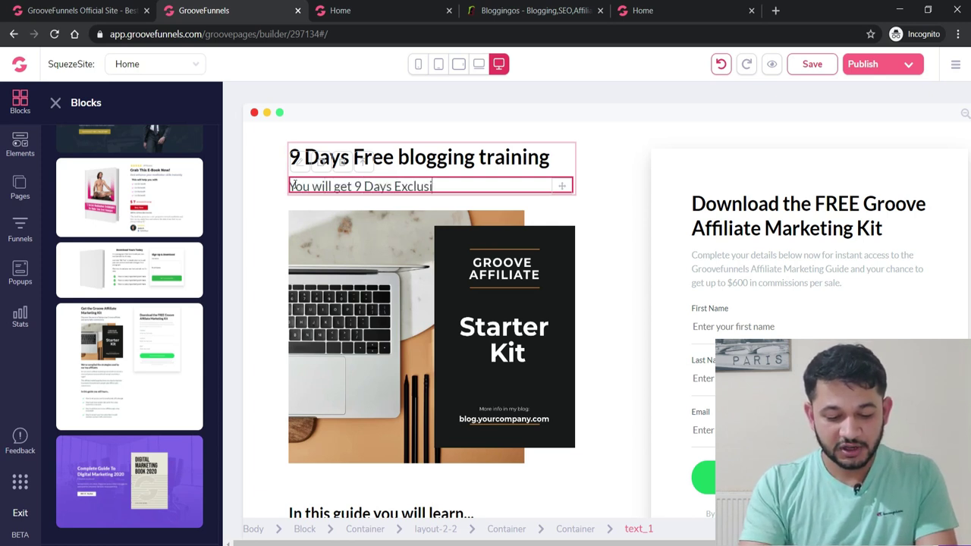
type("ve trai")
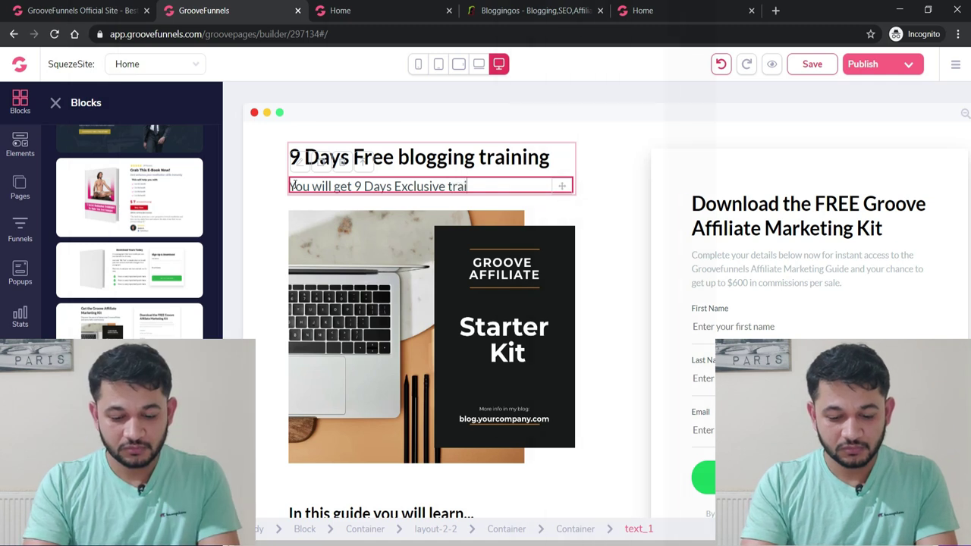
type("ning")
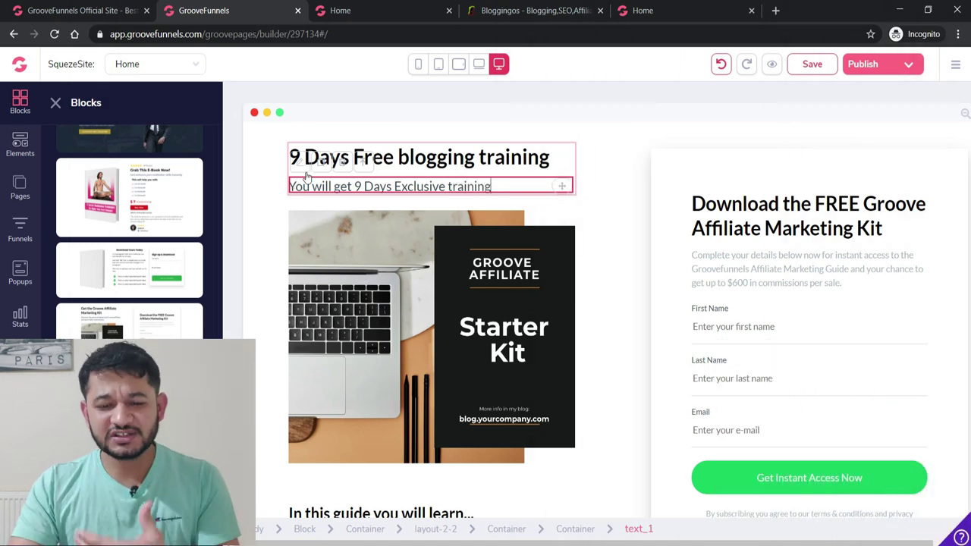
left_click(394, 310)
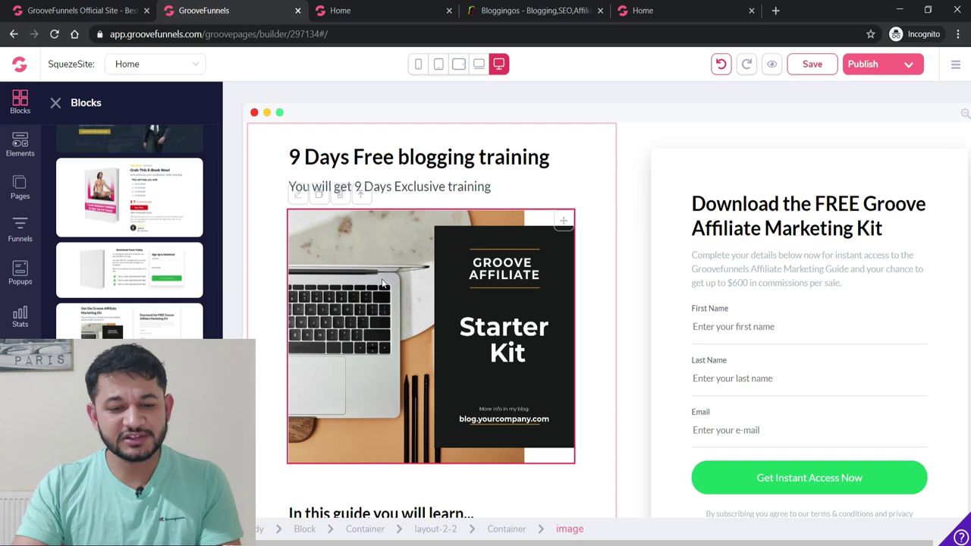
left_click(298, 197)
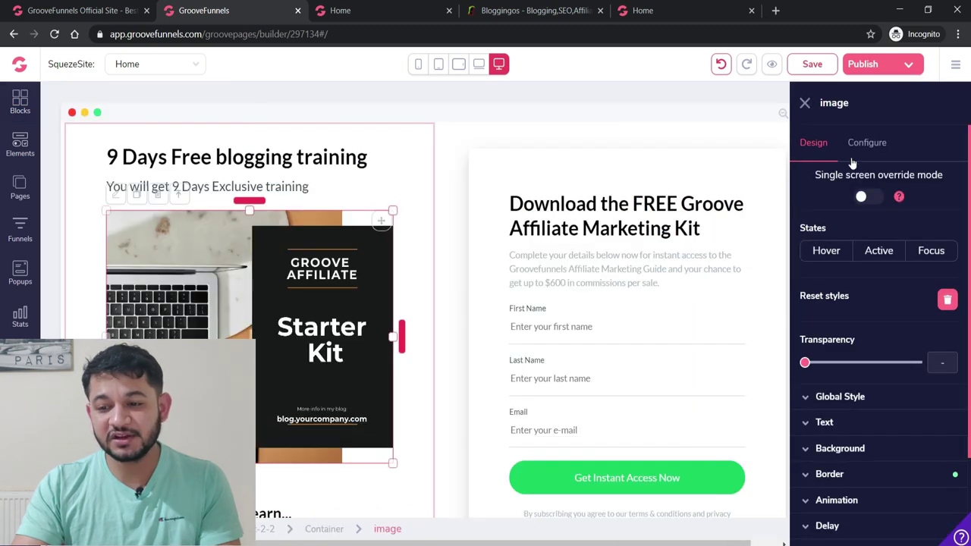
left_click(859, 152)
left_click(853, 258)
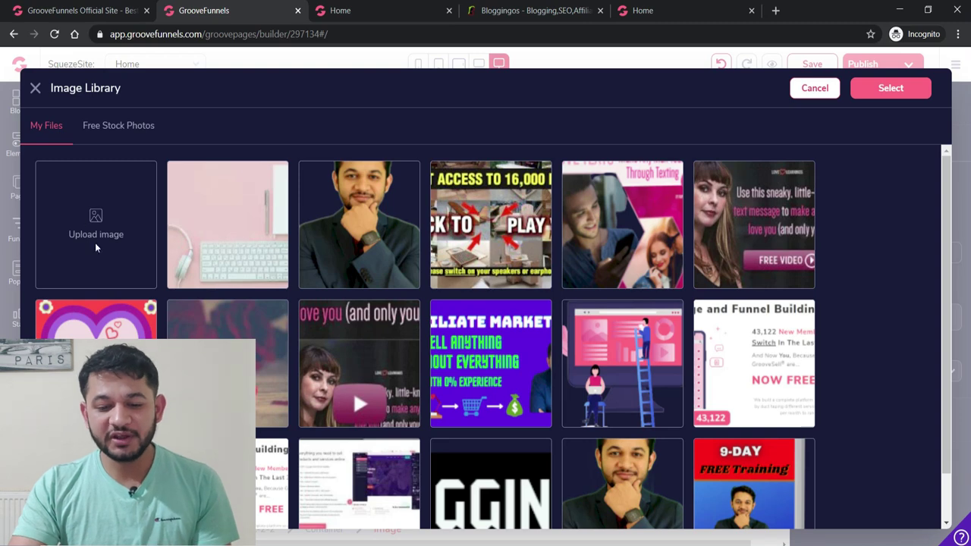
scroll(594, 315, "down", 1)
left_click(730, 455)
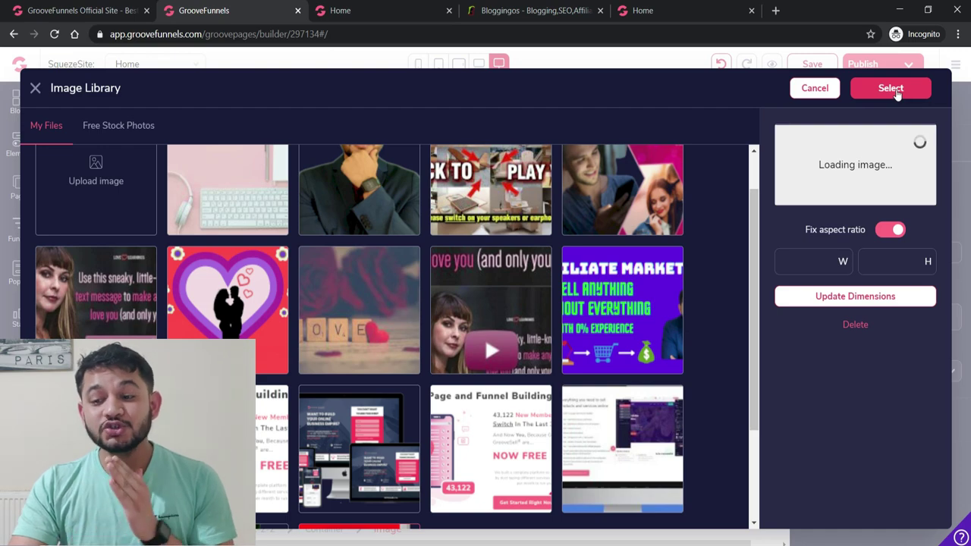
left_click(893, 89)
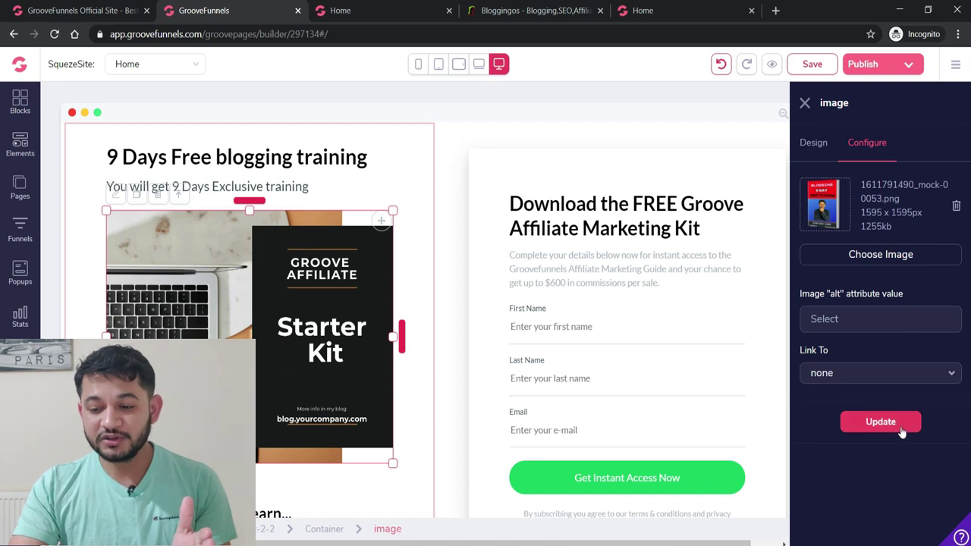
left_click(903, 430)
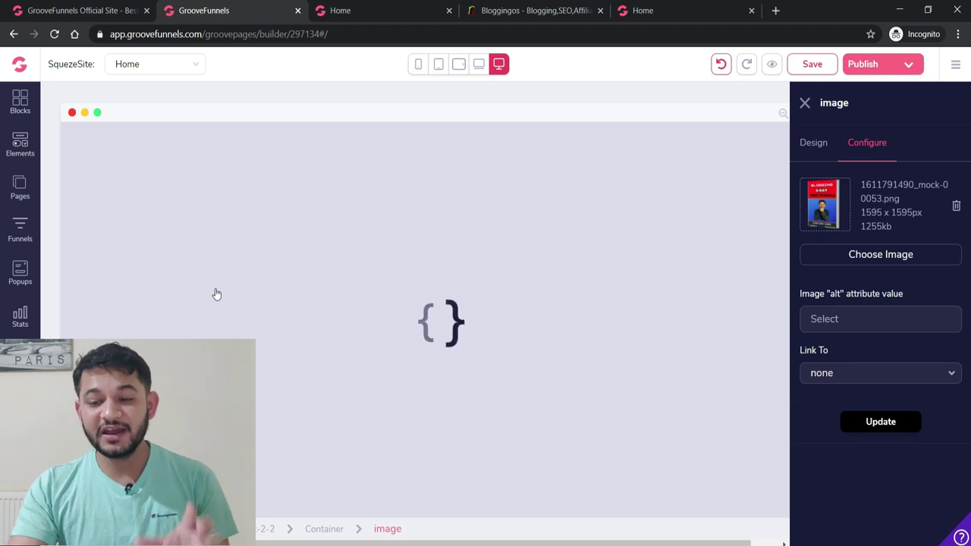
scroll(216, 293, "down", 2)
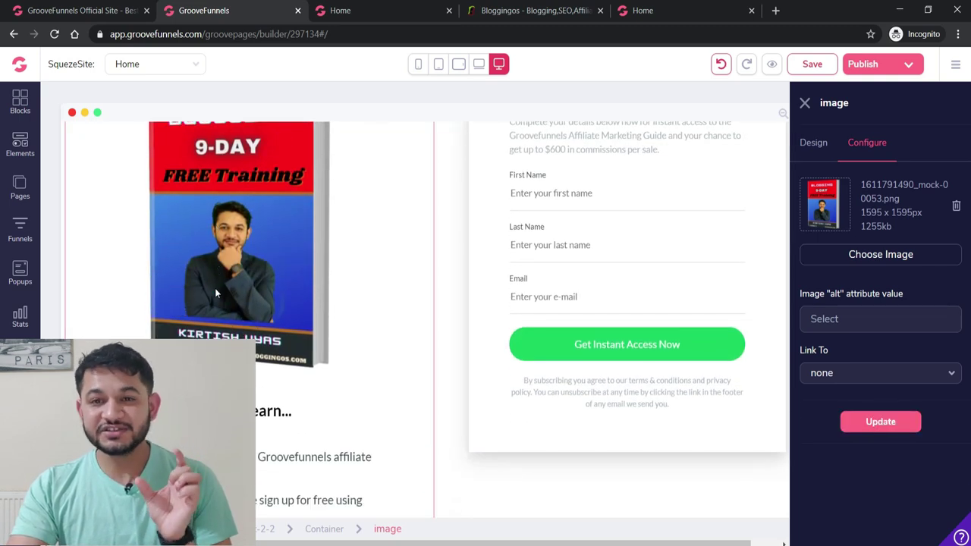
scroll(215, 293, "up", 2)
Examine the opt-in form's heading and its First Name, Last Name and Email input fields.
left_click(628, 204)
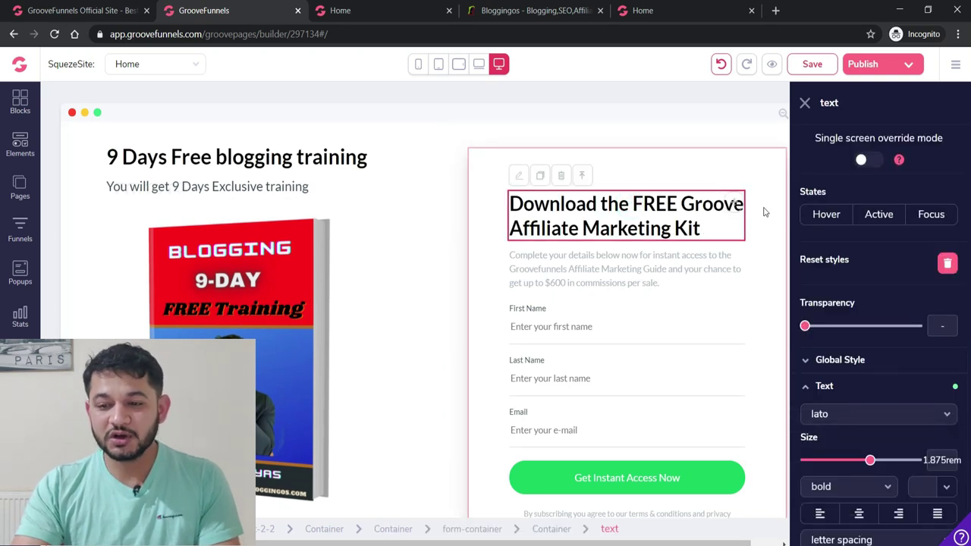
left_click(805, 102)
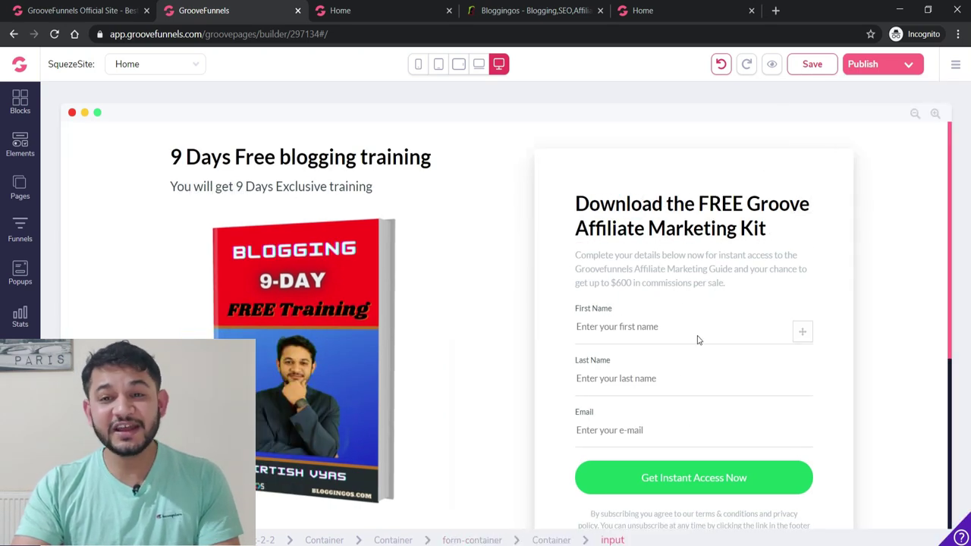
scroll(699, 339, "down", 2)
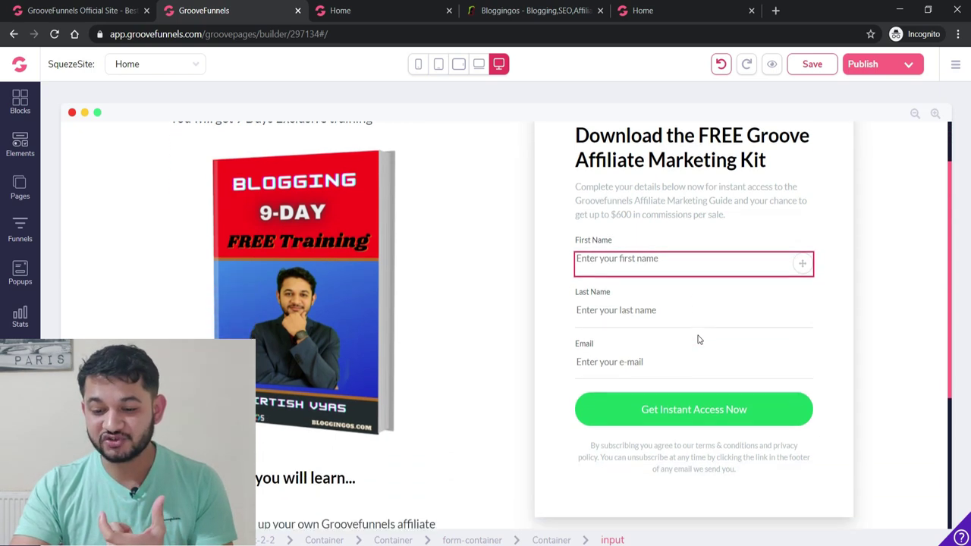
scroll(556, 289, "up", 1)
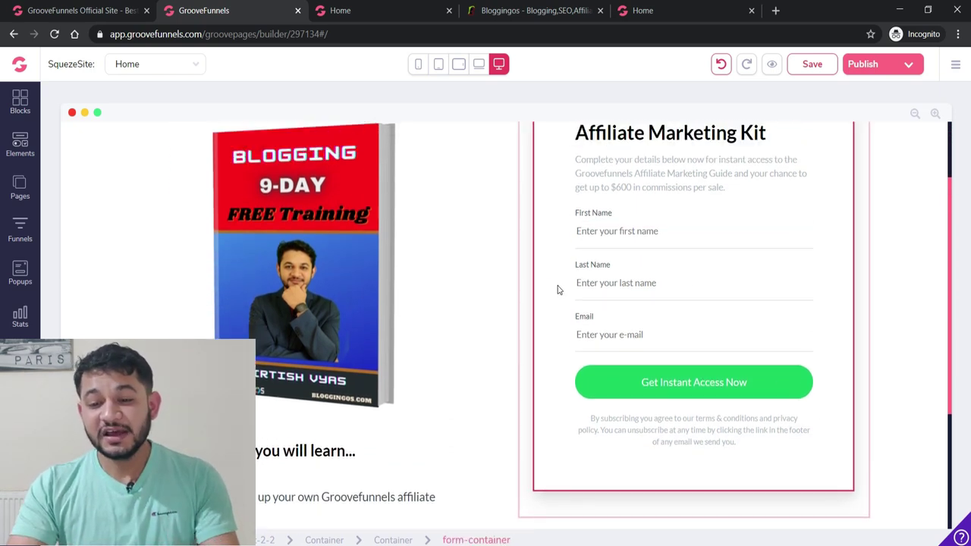
scroll(552, 390, "down", 1)
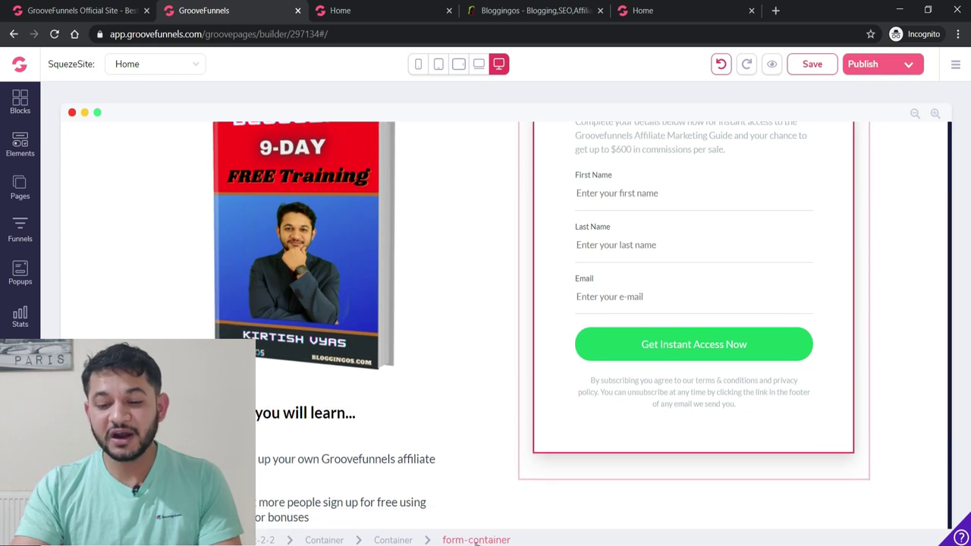
left_click(608, 196)
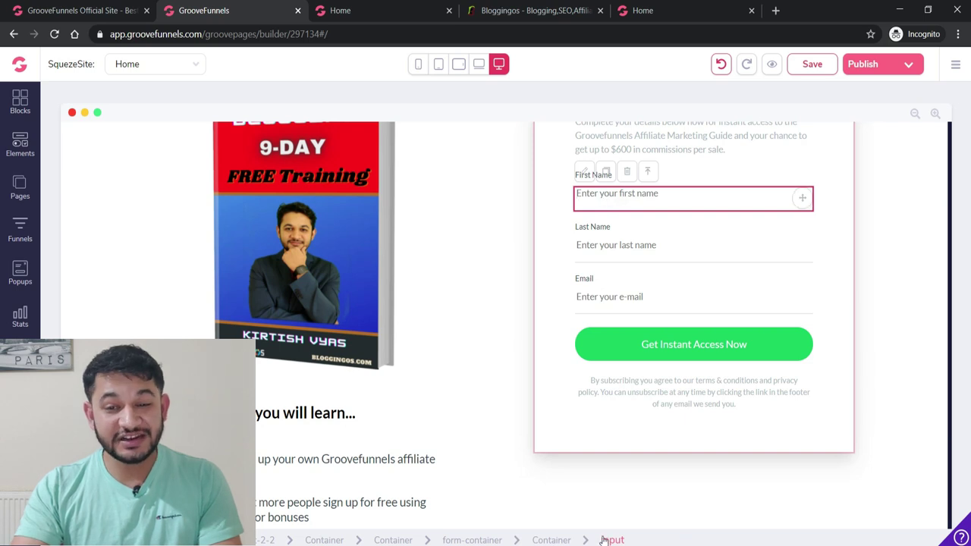
left_click(618, 247)
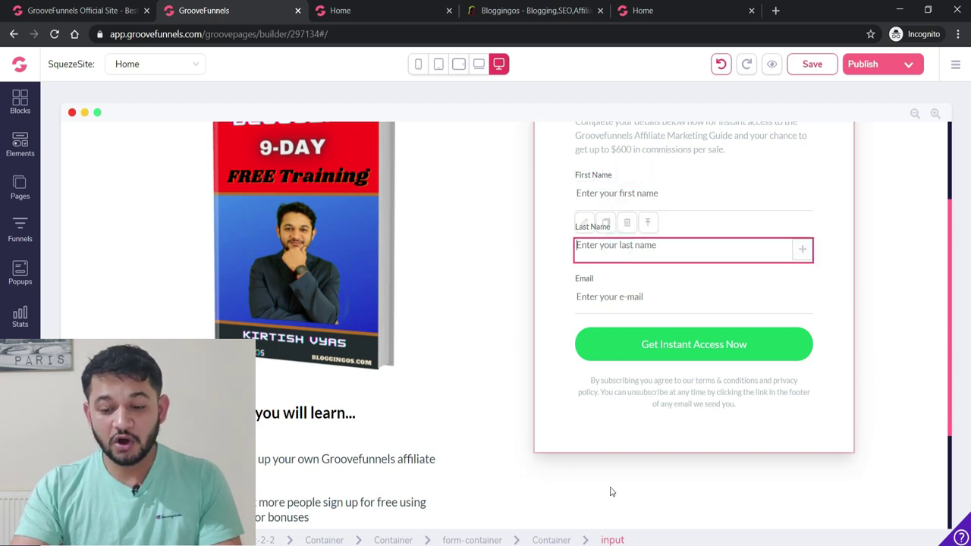
left_click(605, 295)
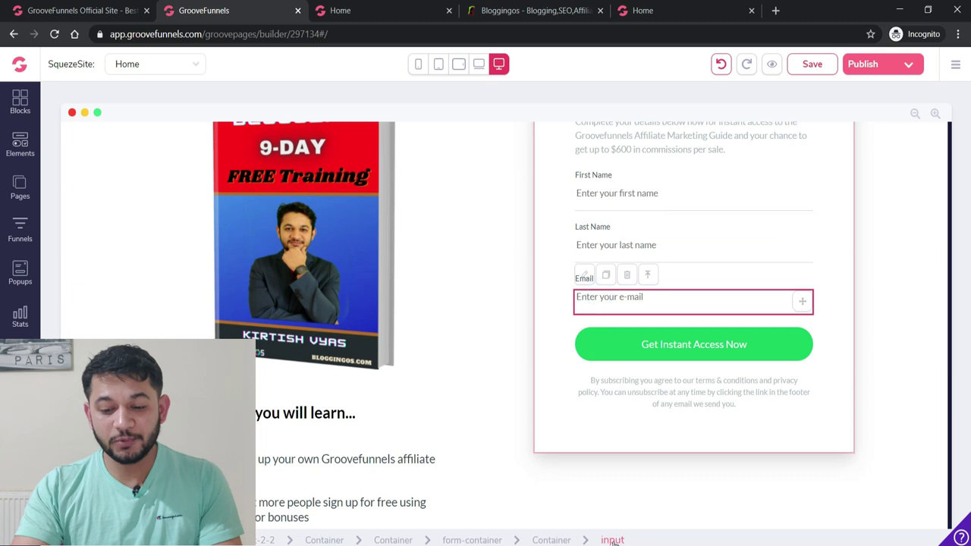
Open the form container's configuration settings to examine its form action and integrations.
scroll(574, 472, "up", 1)
left_click(470, 540)
scroll(624, 383, "up", 1)
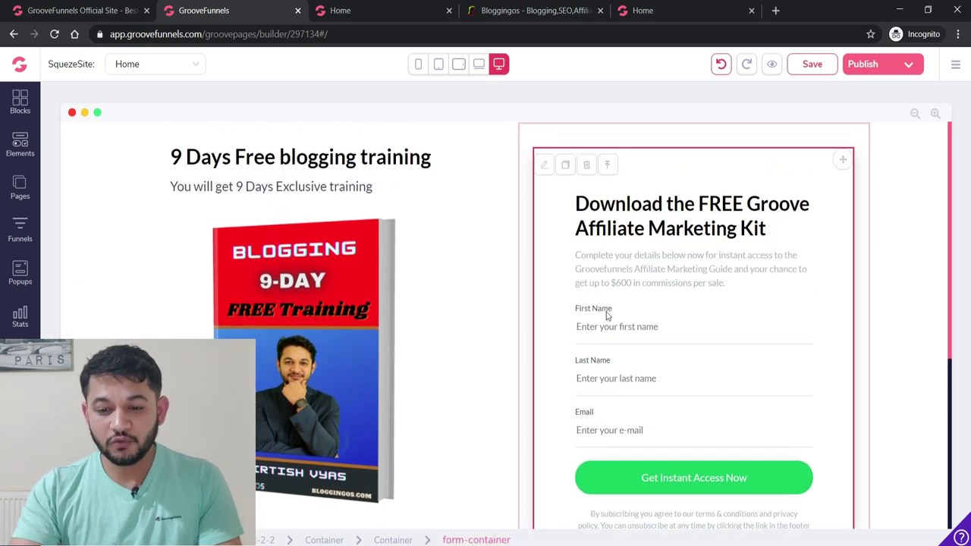
left_click(544, 162)
left_click(867, 142)
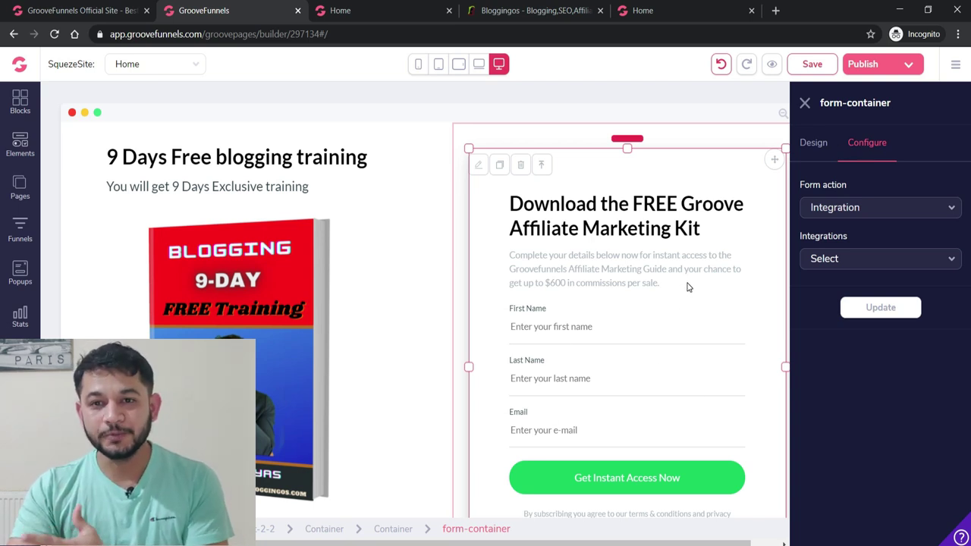
Switch to the GetResponse website to view the email marketing service, and return to the page builder.
left_click(421, 545)
left_click(369, 528)
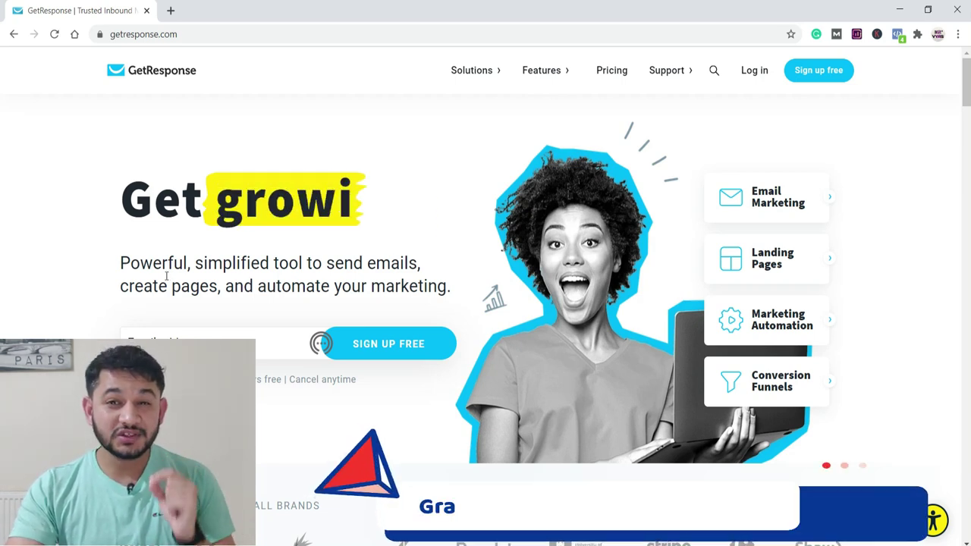
left_click(900, 11)
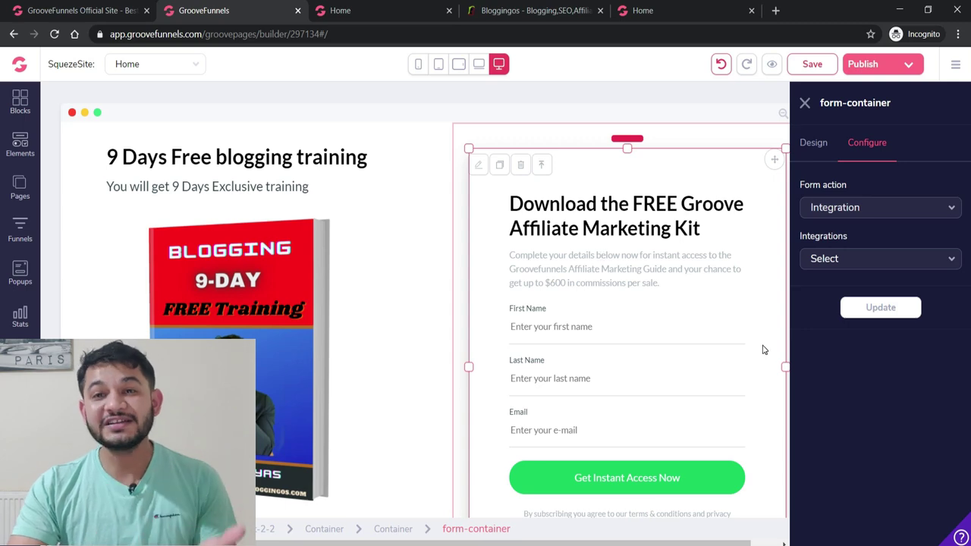
Examine the integration types available for the account and the fields a new GetResponse integration requires.
left_click(956, 65)
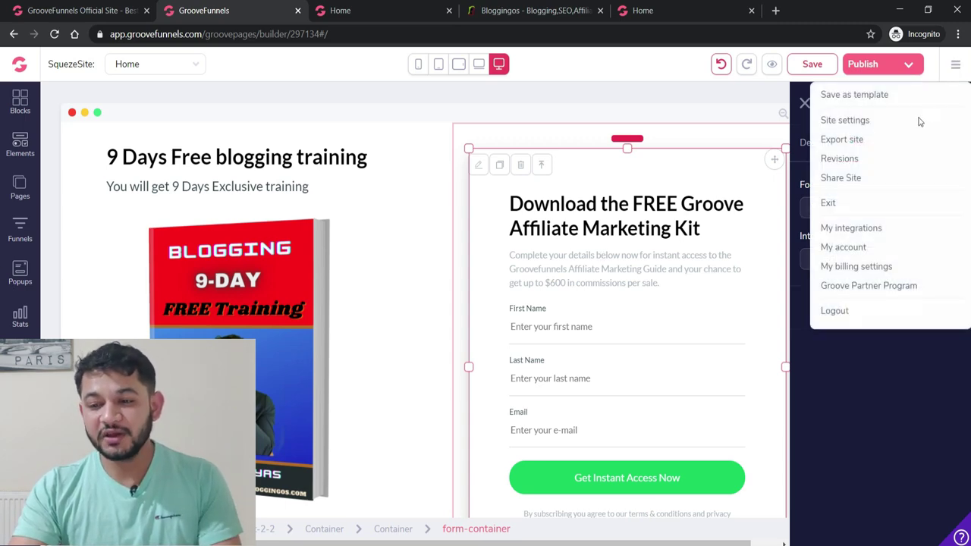
left_click(849, 229)
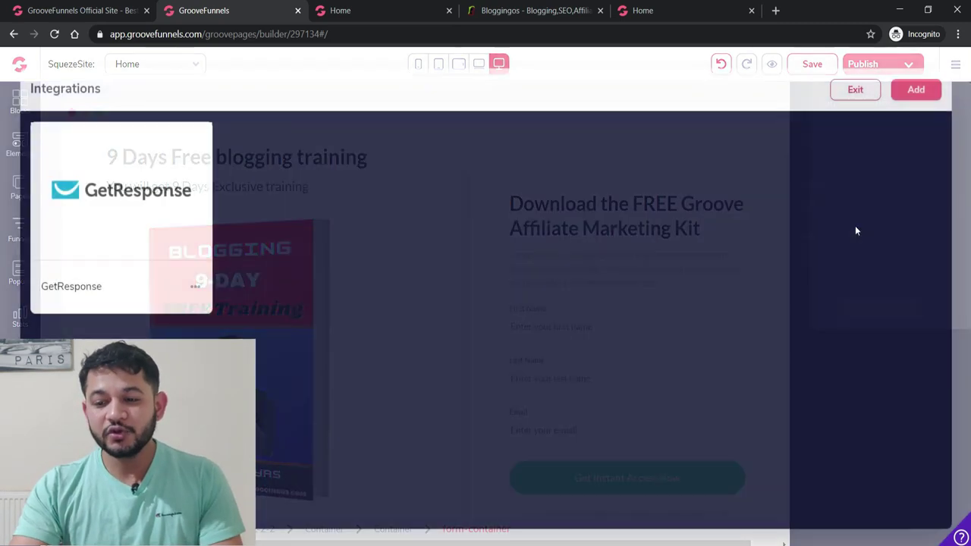
left_click(903, 91)
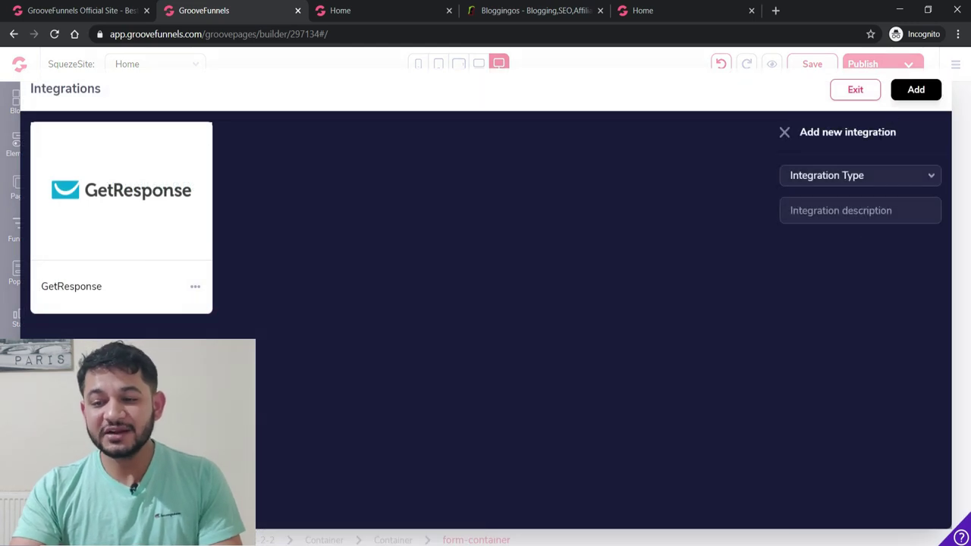
left_click(867, 176)
scroll(835, 355, "down", 2)
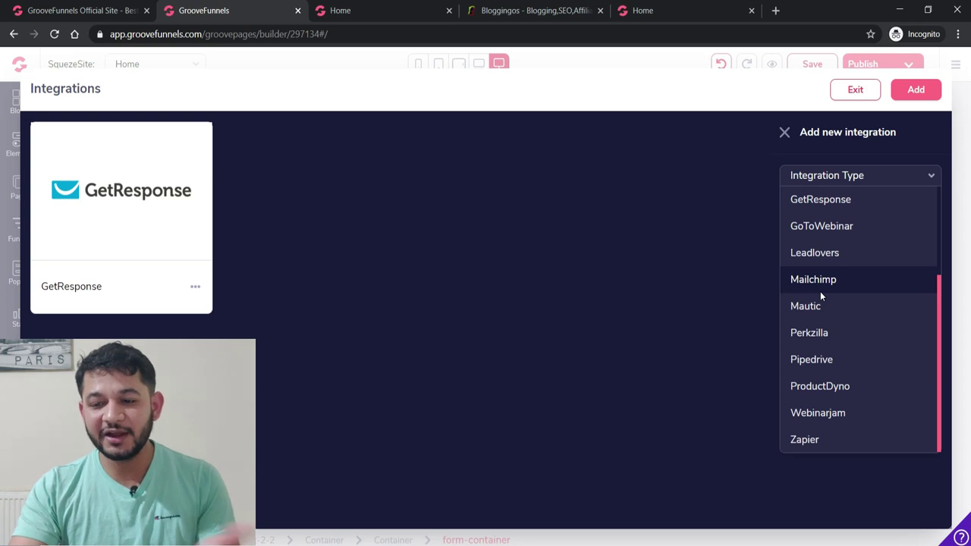
scroll(822, 294, "up", 1)
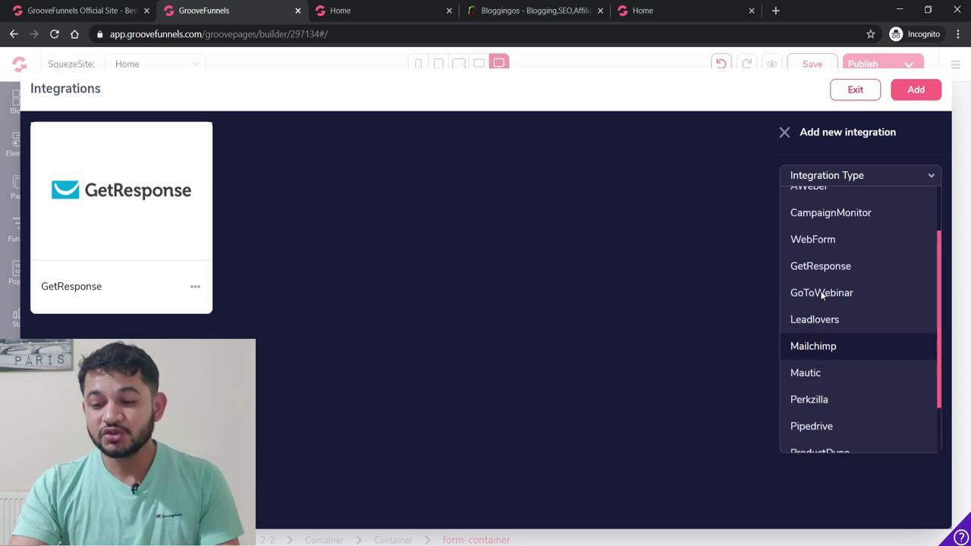
left_click(826, 270)
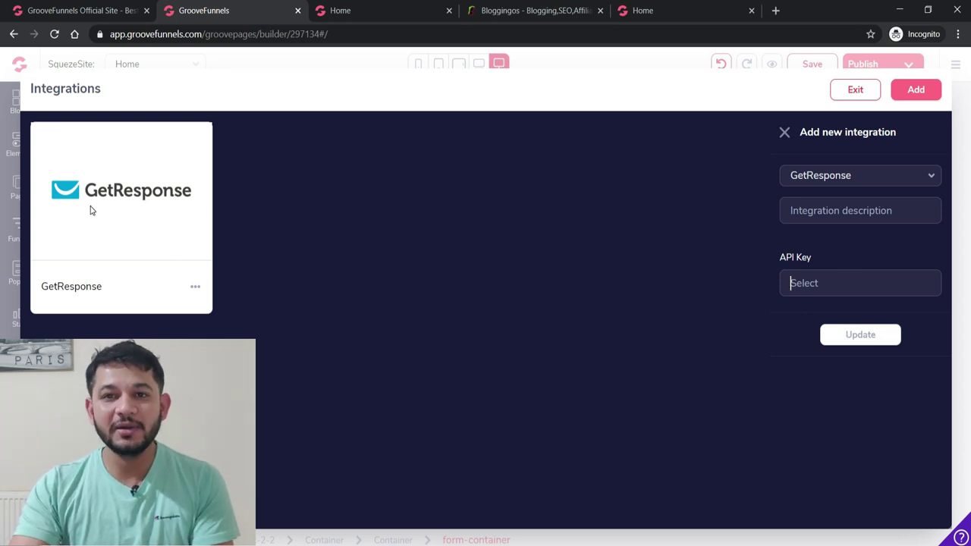
left_click(783, 133)
left_click(844, 98)
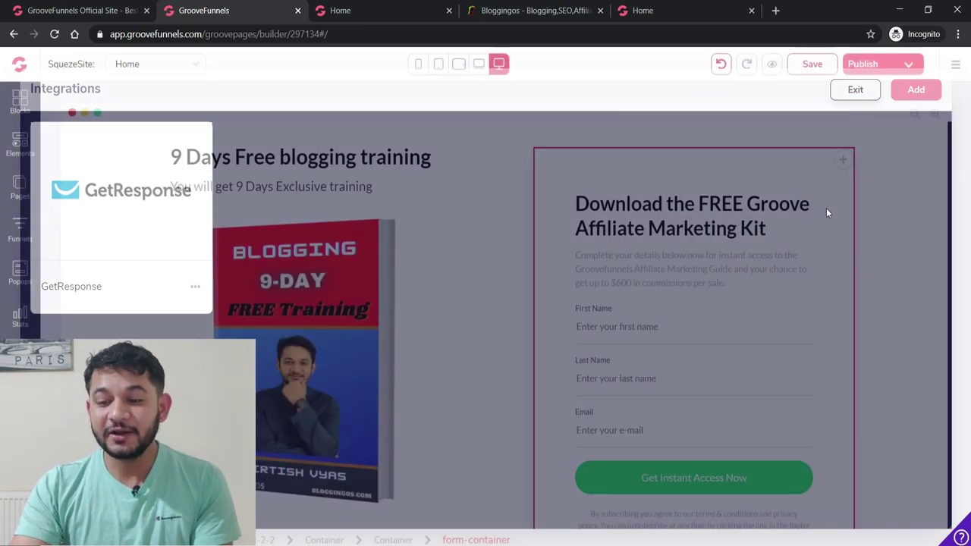
Delete the first name and e-mail input fields from the opt-in form card.
left_click(558, 195)
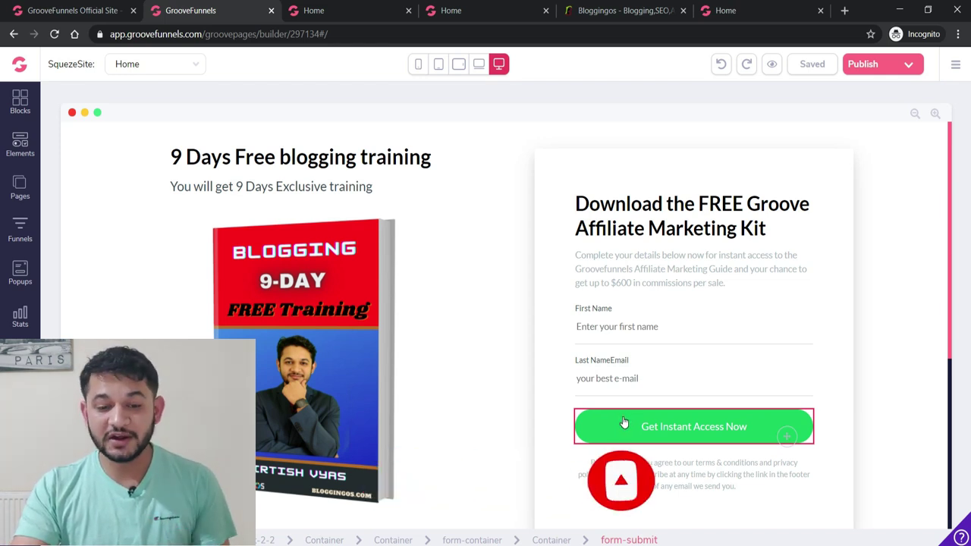
left_click(630, 337)
left_click(629, 304)
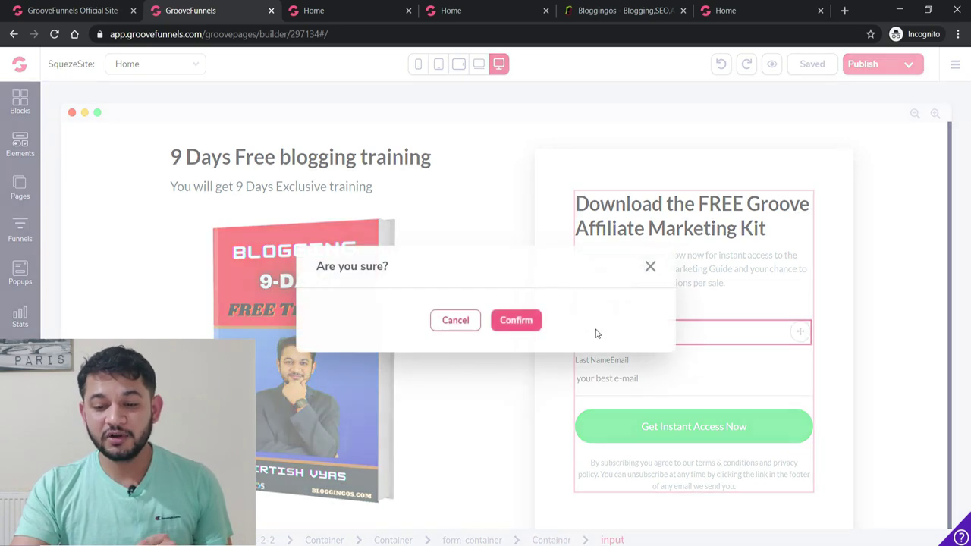
left_click(532, 321)
left_click(639, 328)
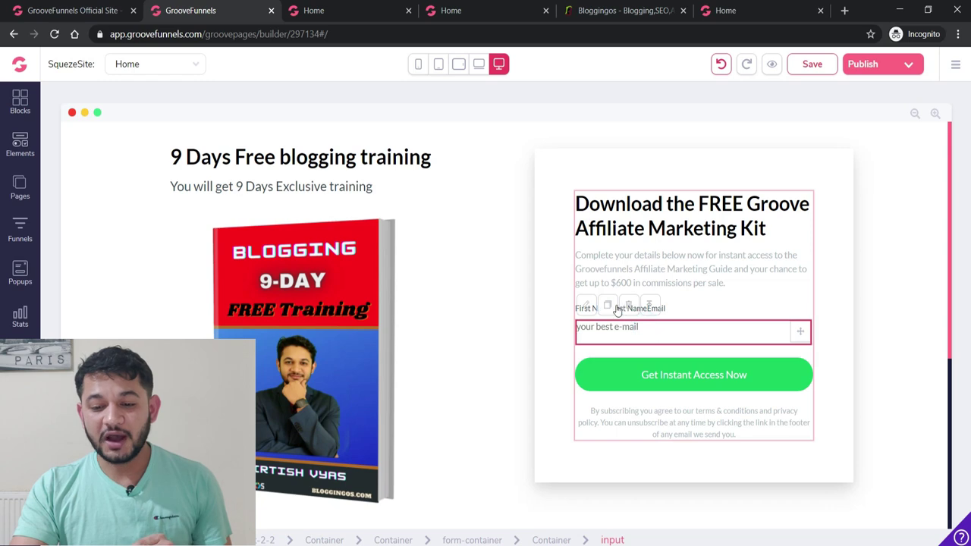
left_click(629, 305)
left_click(516, 320)
Delete the "Get Instant Access Now" button and the Last Name label from the opt-in form card.
left_click(616, 339)
left_click(632, 306)
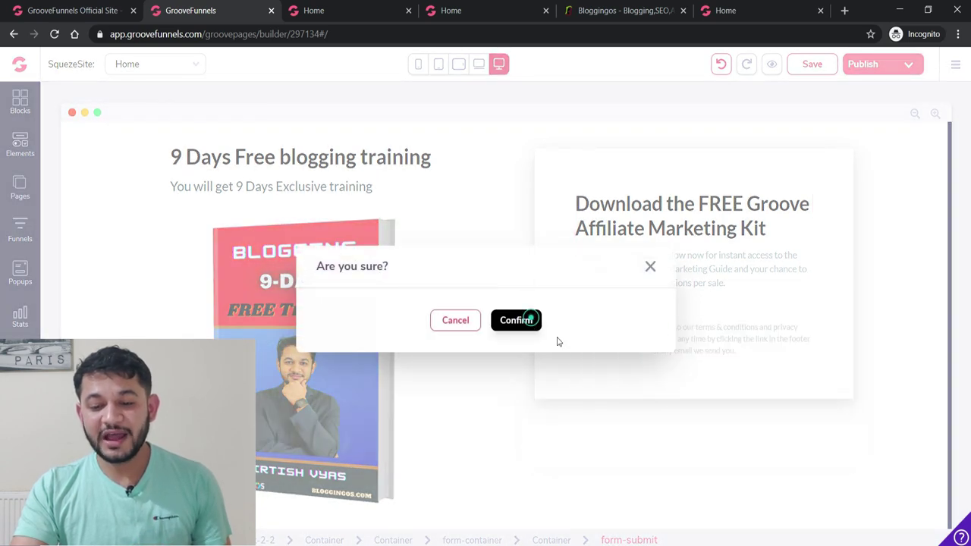
left_click(531, 321)
left_click(616, 307)
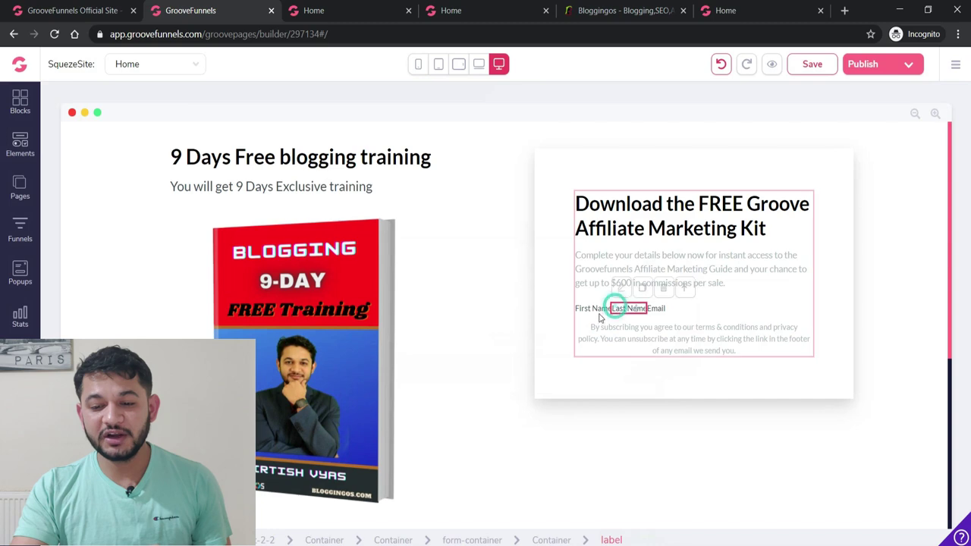
left_click(664, 289)
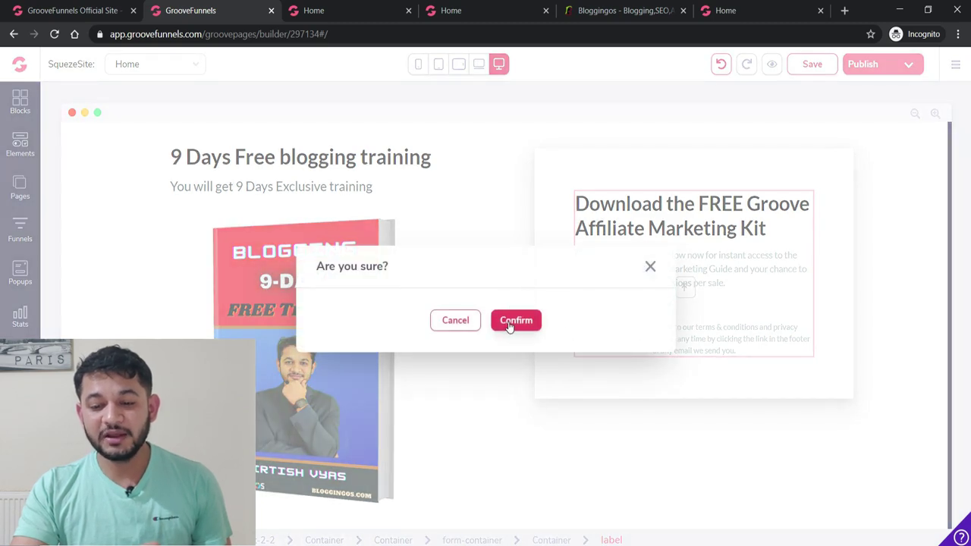
left_click(509, 323)
Delete the subscription terms text and the First Name label from the opt-in form card.
left_click(670, 327)
left_click(629, 303)
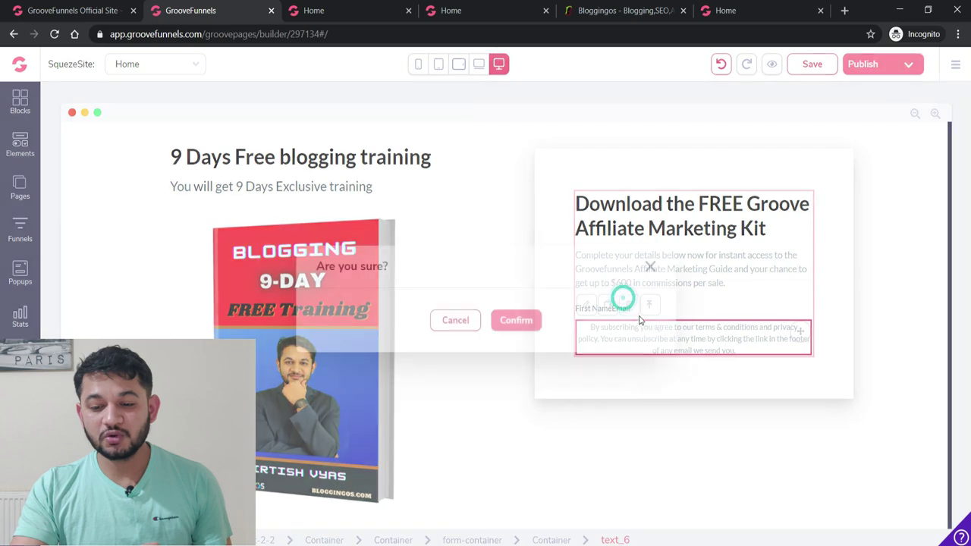
left_click(514, 321)
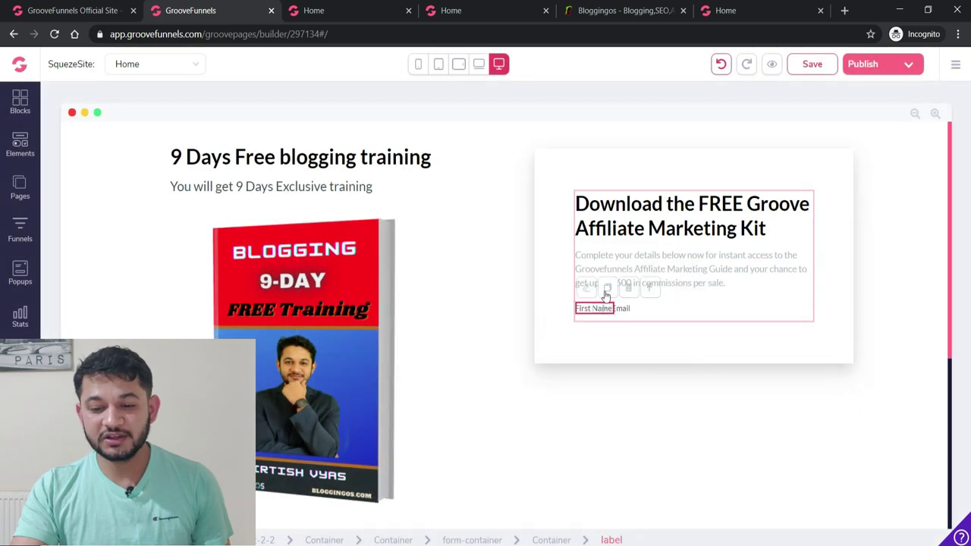
left_click(628, 287)
left_click(516, 320)
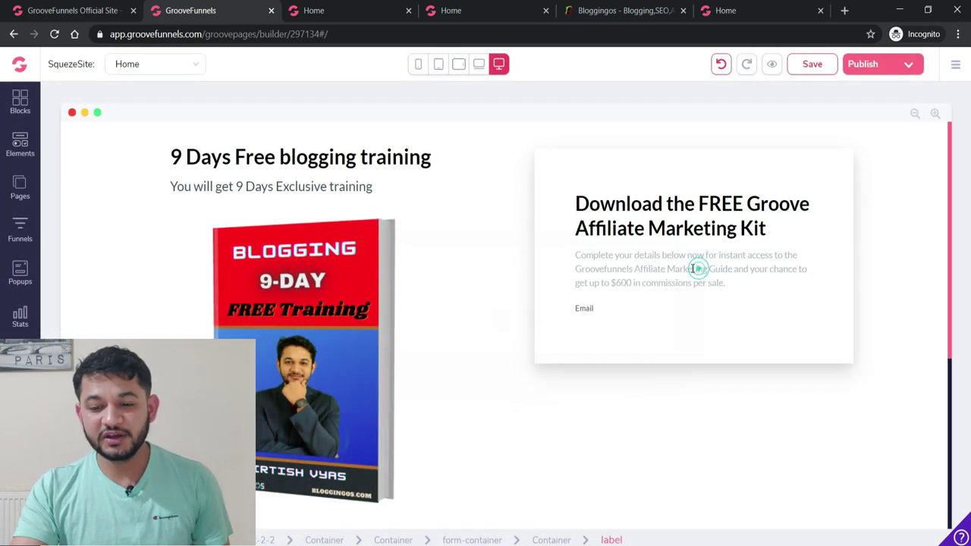
Delete the description paragraph beneath the "Download the FREE Groove Affiliate Marketing Kit" heading.
left_click(696, 268)
left_click(629, 231)
left_click(537, 320)
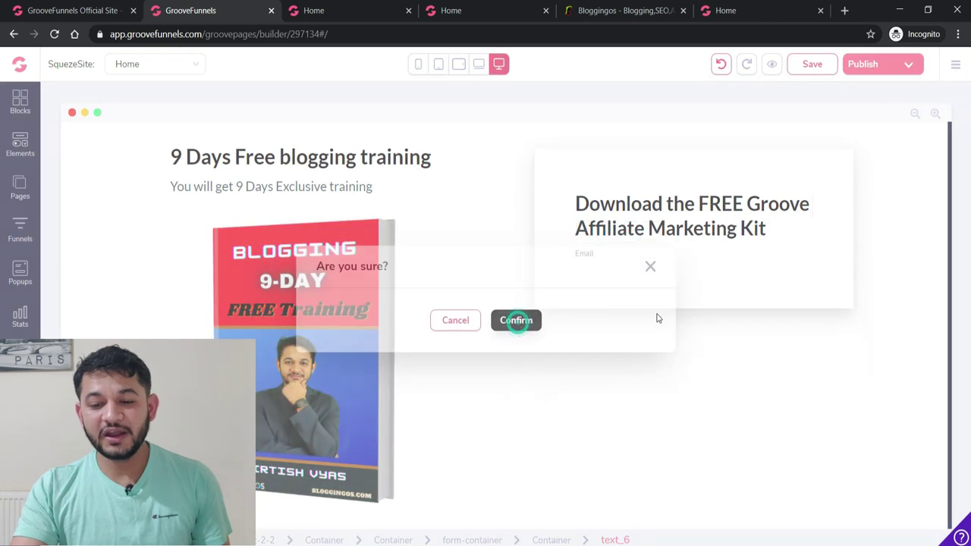
left_click(582, 254)
left_click(608, 231)
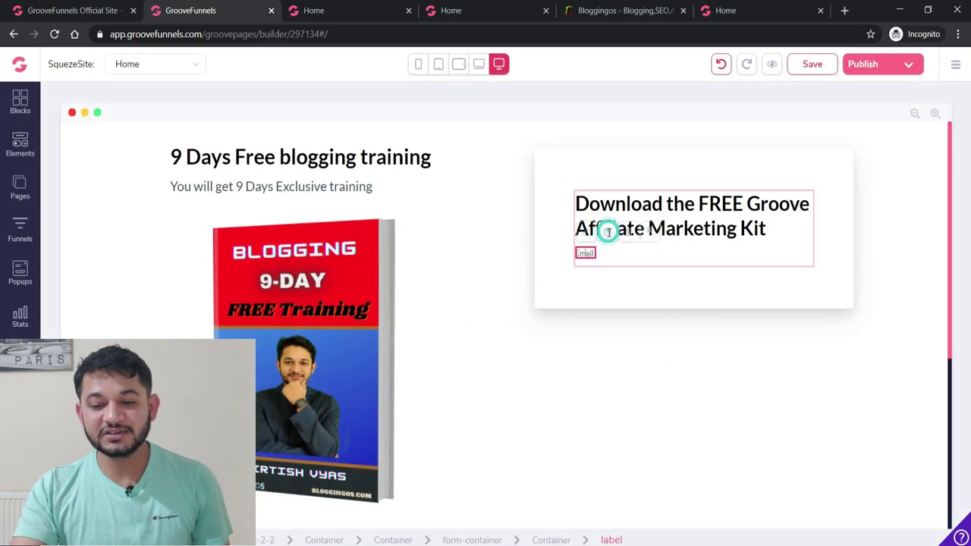
left_click(605, 252)
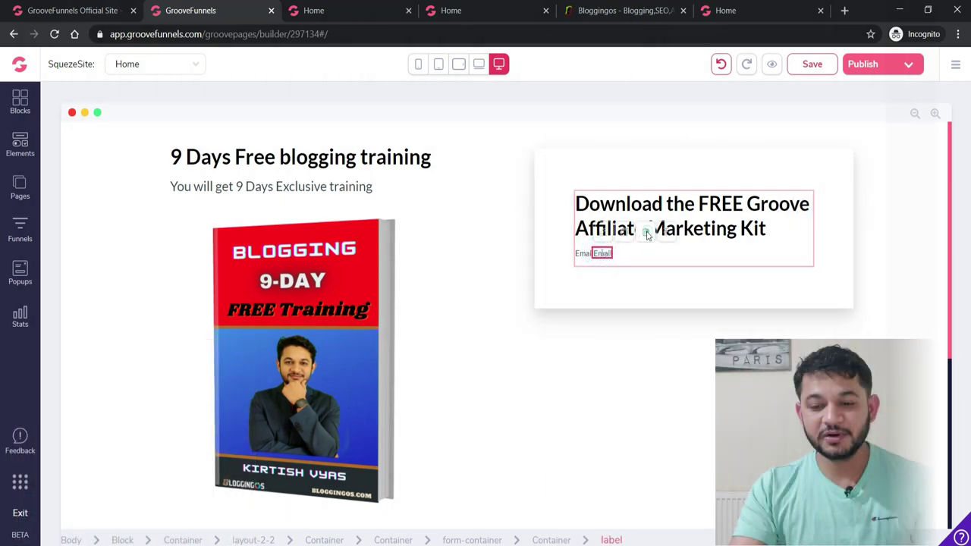
left_click(646, 231)
left_click(533, 325)
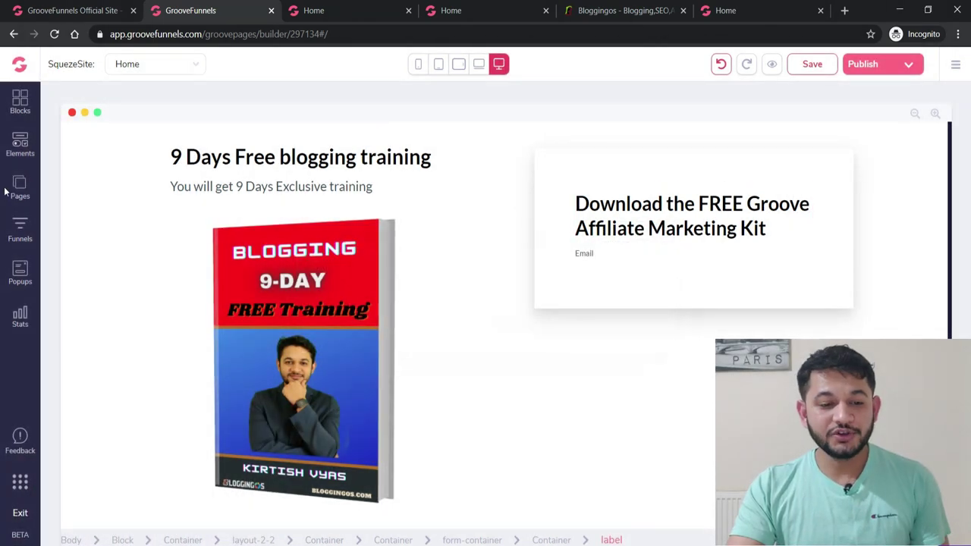
Add the GetResponse integration form to the page and place it directly below the opt-in heading card.
left_click(20, 144)
scroll(89, 414, "down", 6)
scroll(94, 427, "down", 10)
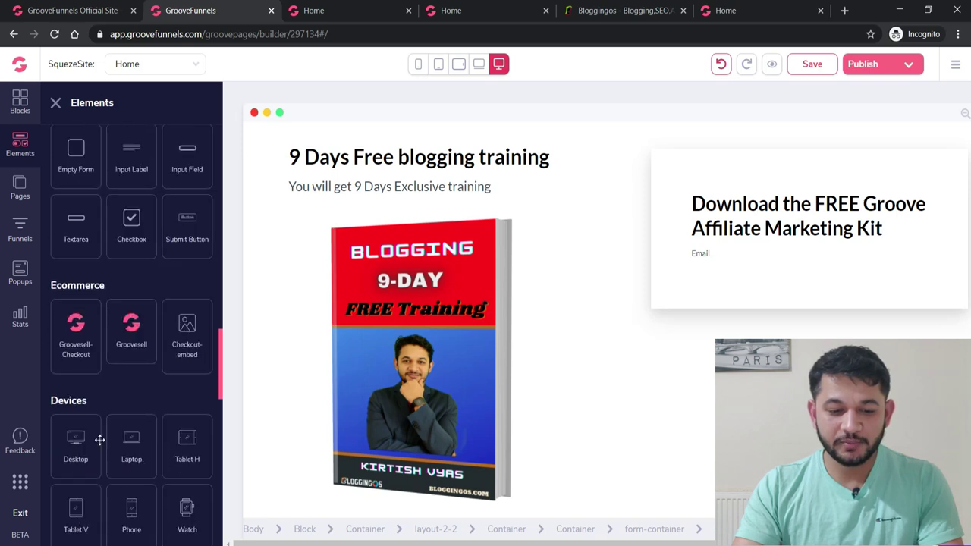
scroll(105, 464, "down", 5)
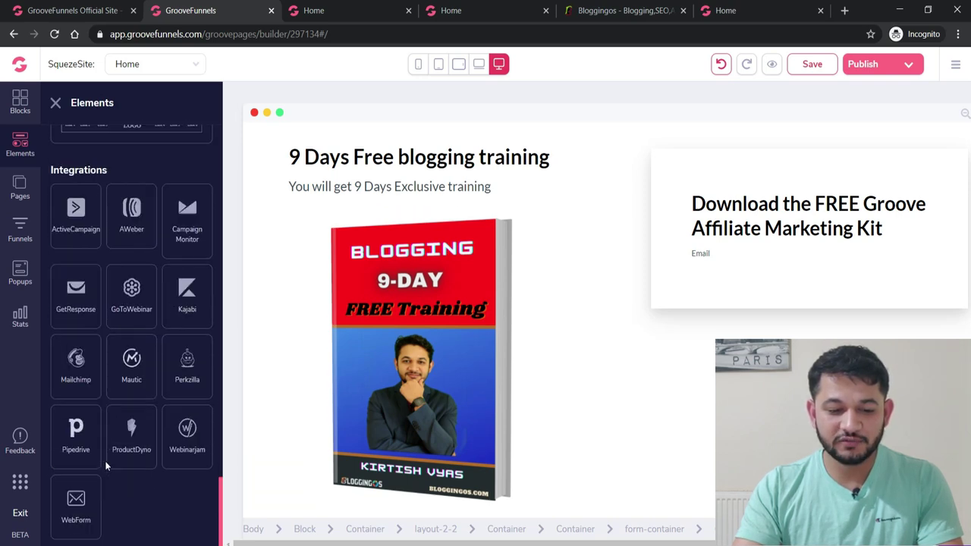
scroll(59, 308, "down", 1)
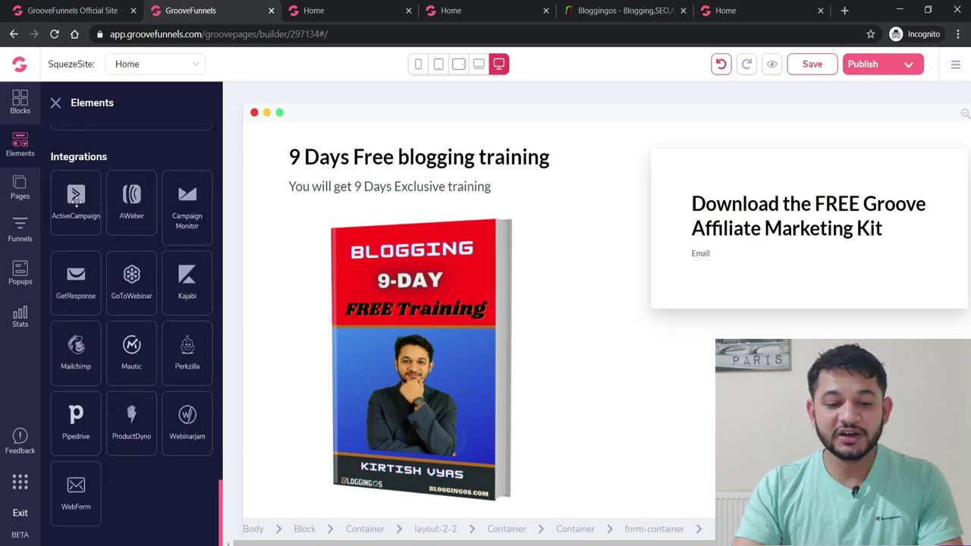
left_click_drag(76, 280, 782, 275)
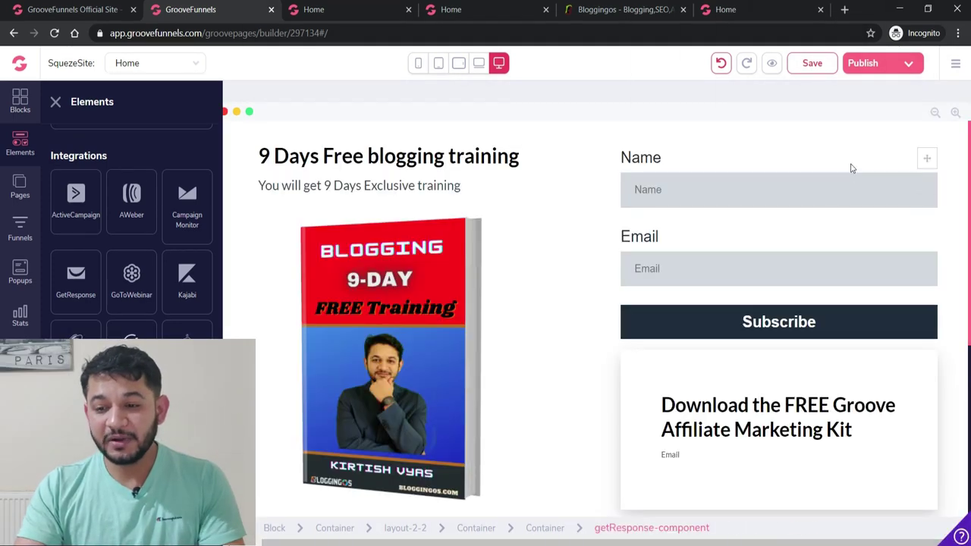
left_click_drag(926, 157, 919, 351)
Delete the leftover Email label from the heading card.
left_click(672, 253)
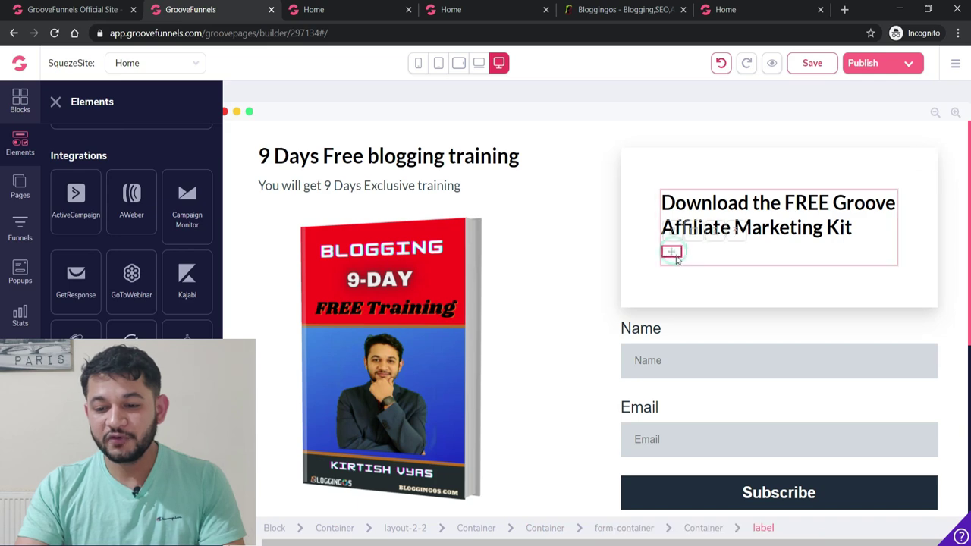
left_click(717, 238)
left_click(521, 319)
Set the GetResponse form component's subscriber list to amazonkitchen in its configuration.
scroll(780, 347, "down", 1)
scroll(780, 346, "down", 1)
left_click(672, 206)
left_click(786, 288)
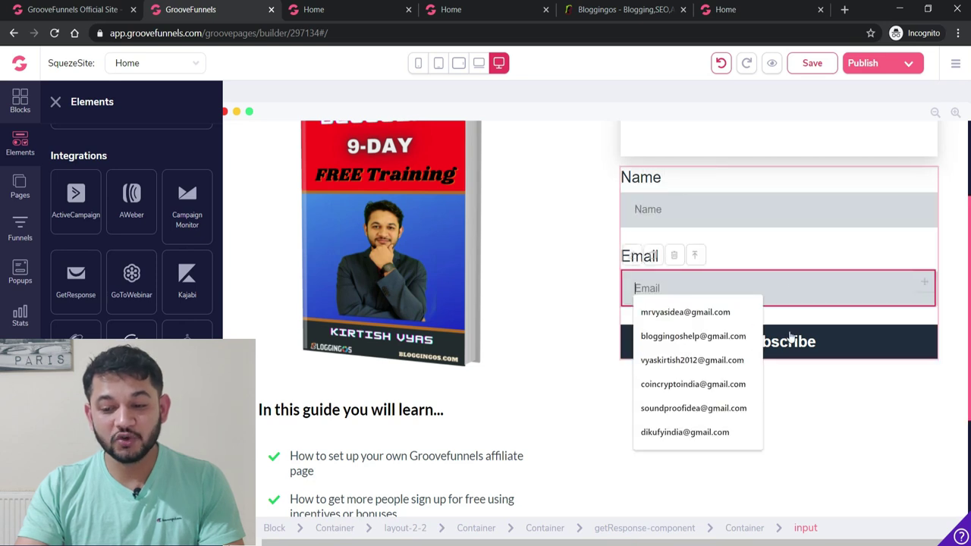
left_click(853, 353)
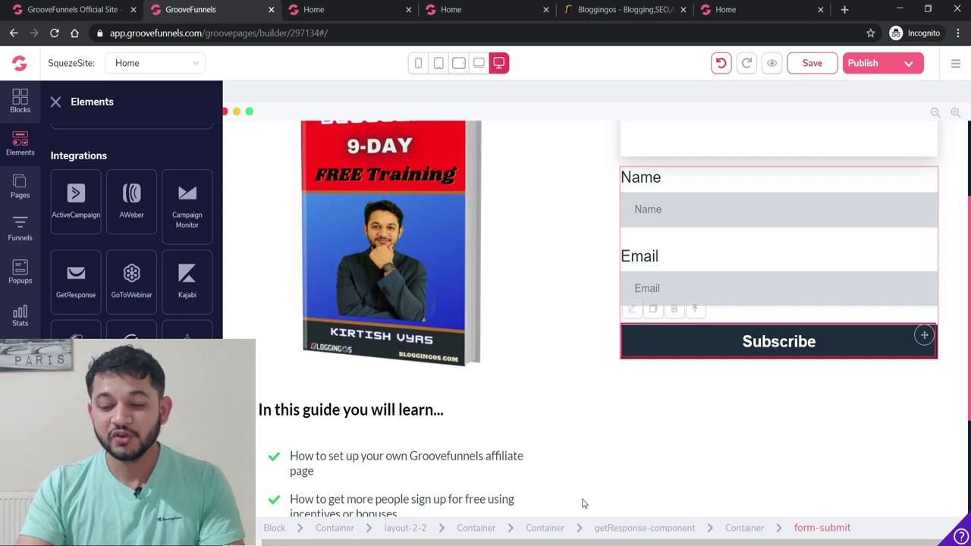
left_click(616, 528)
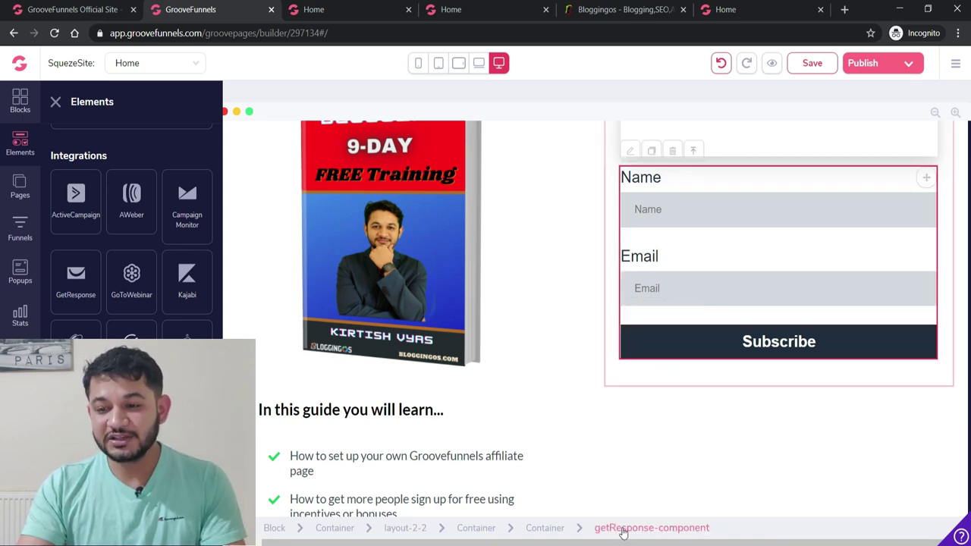
left_click(630, 152)
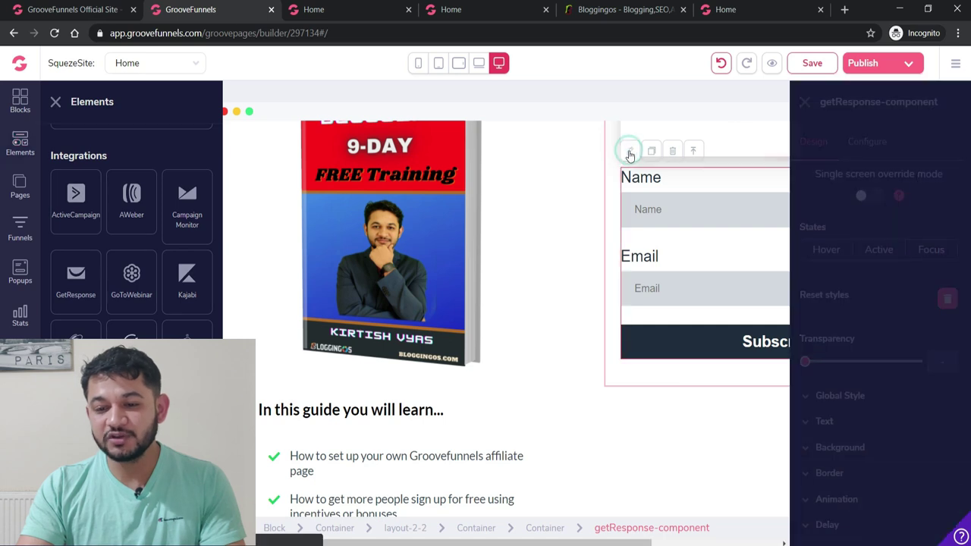
left_click(863, 142)
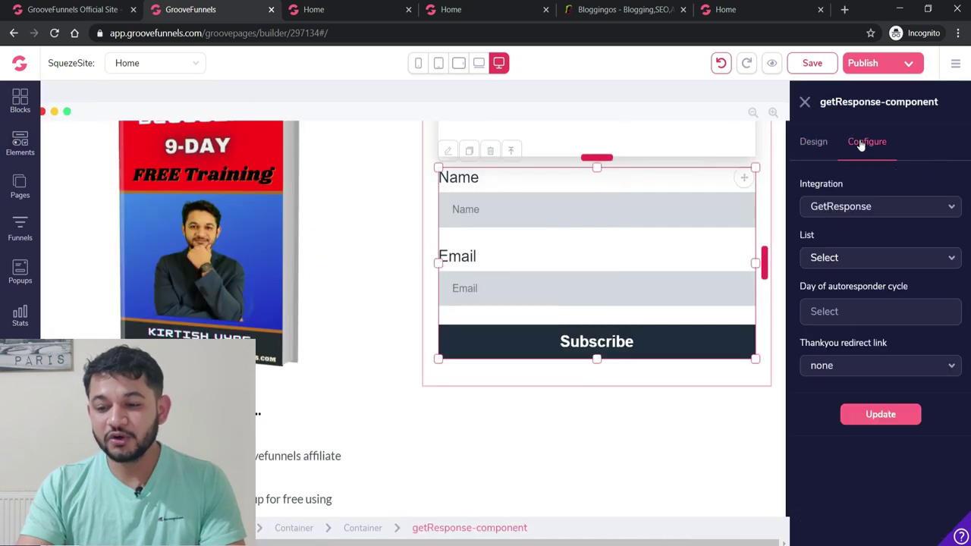
left_click(833, 259)
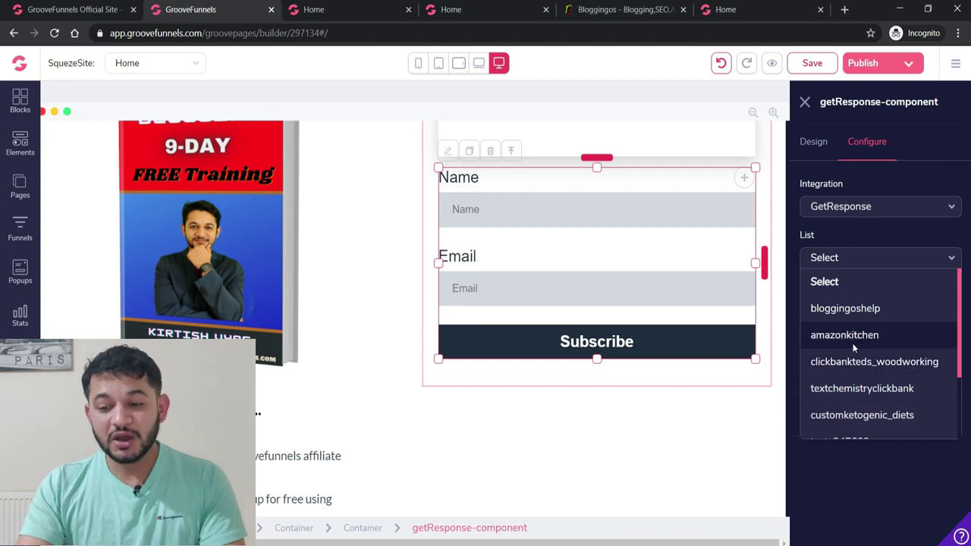
left_click(853, 336)
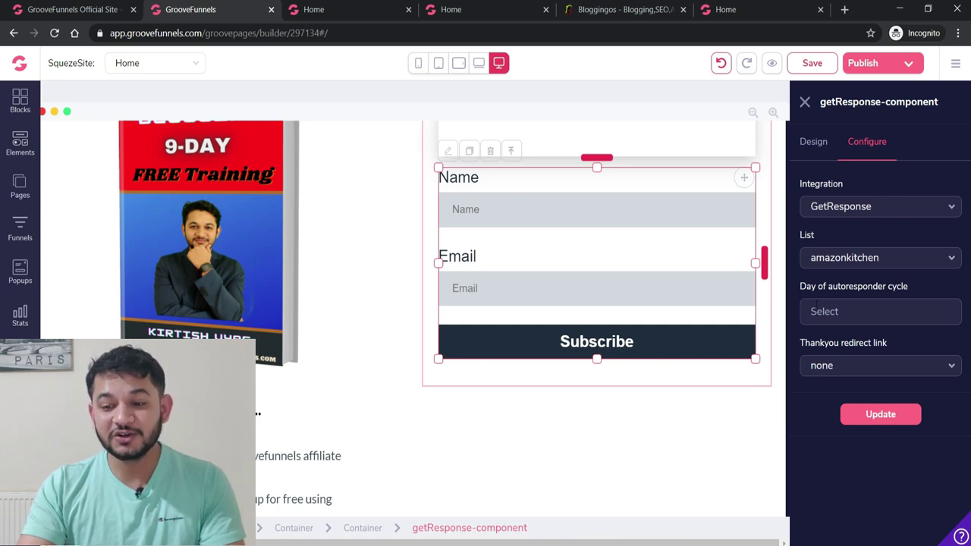
type("0")
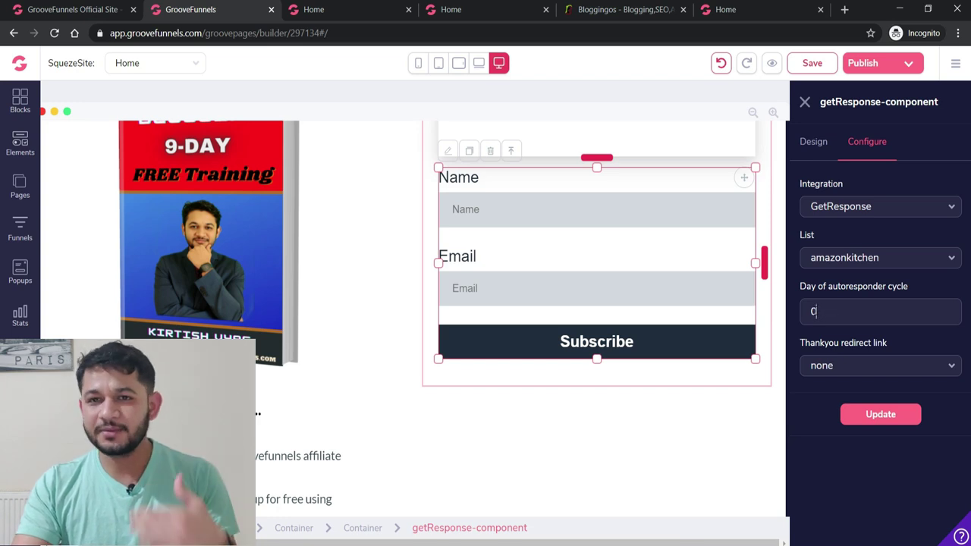
left_click(825, 369)
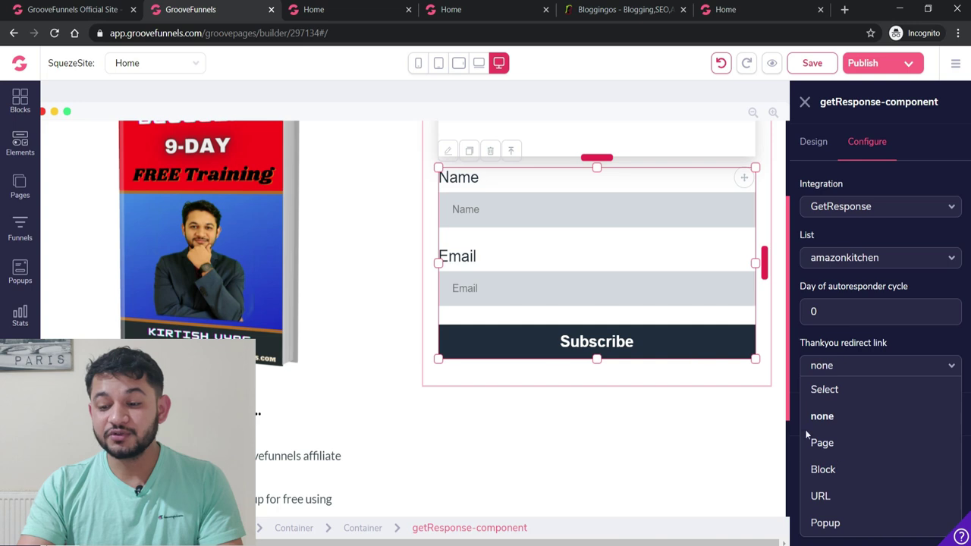
left_click(840, 499)
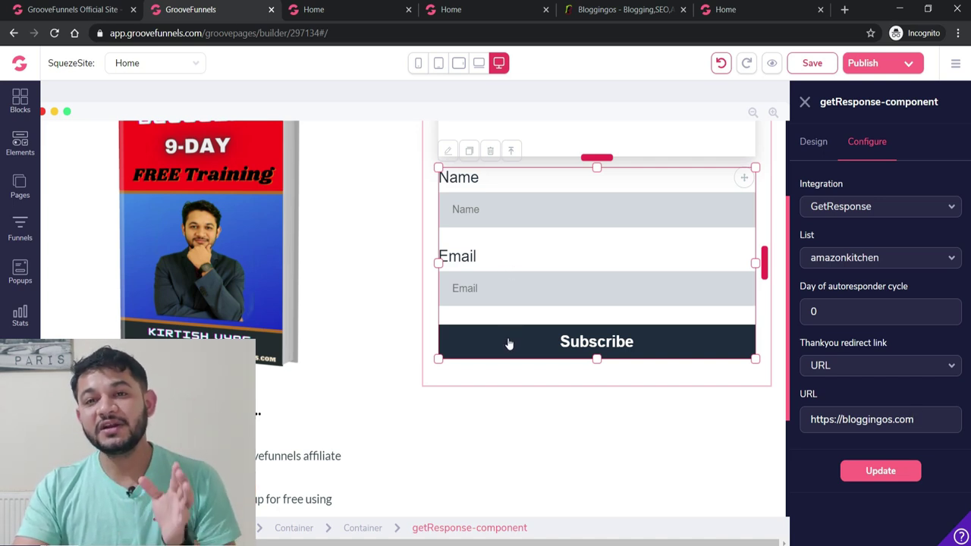
left_click(872, 472)
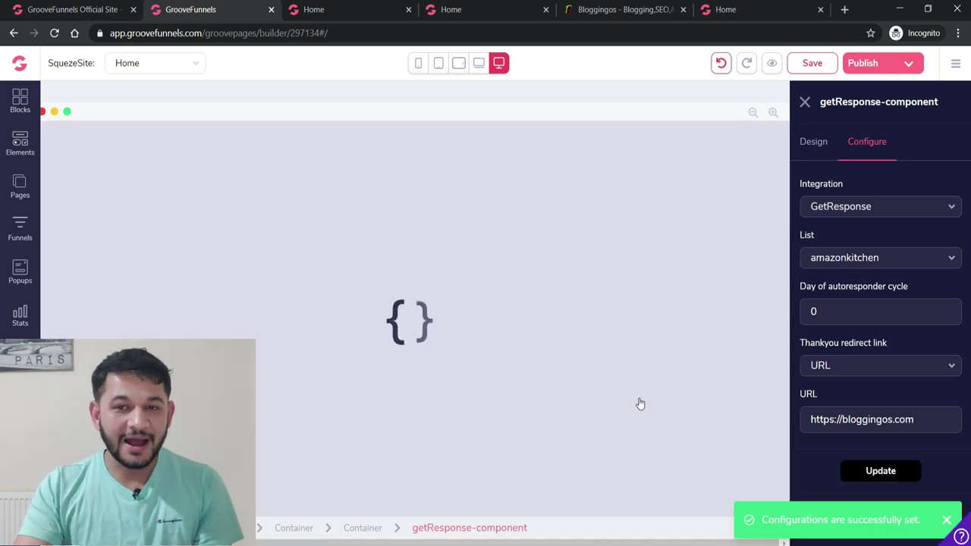
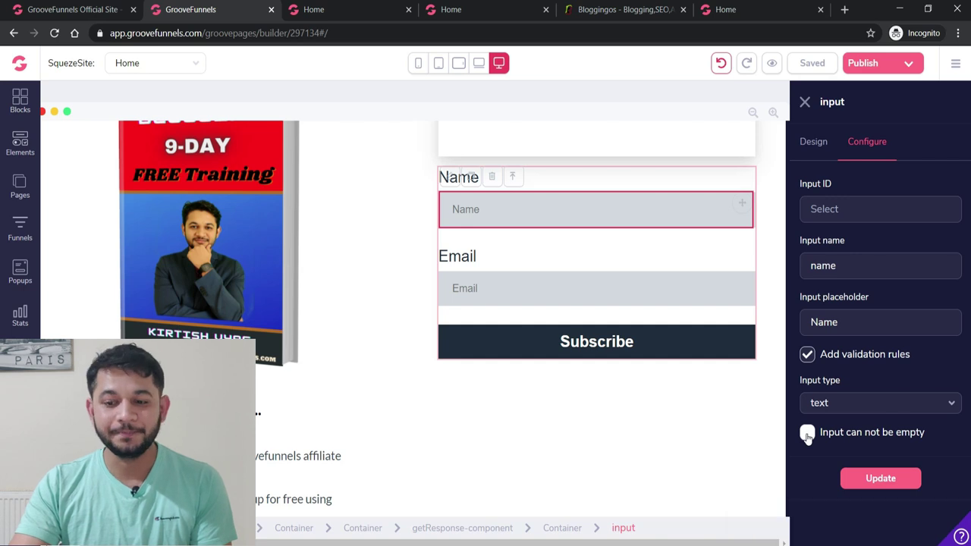
Require the Name input to be filled in and change its placeholder to "First Name".
left_click(808, 434)
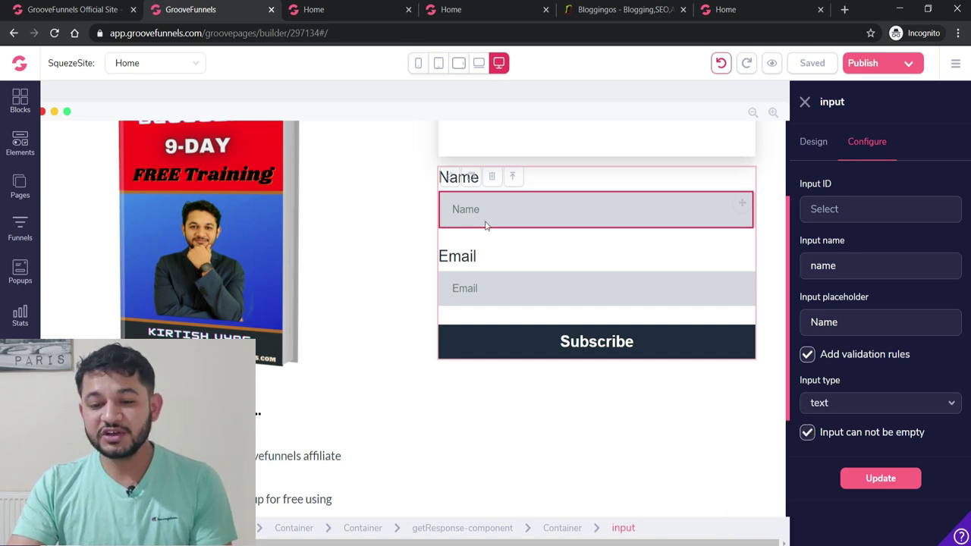
type("First")
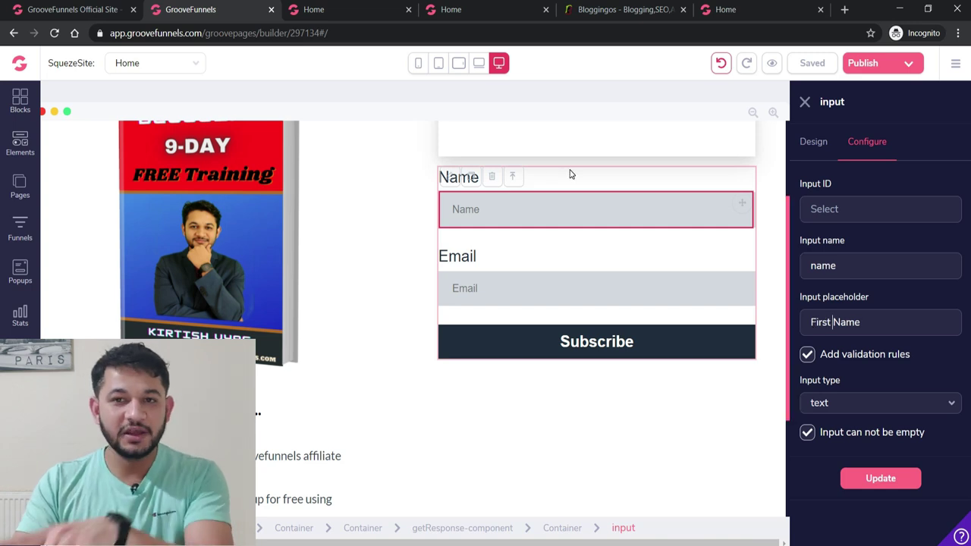
Require the Email input to be filled in with validation type email, change its placeholder to "Best Email", and update it.
left_click(476, 282)
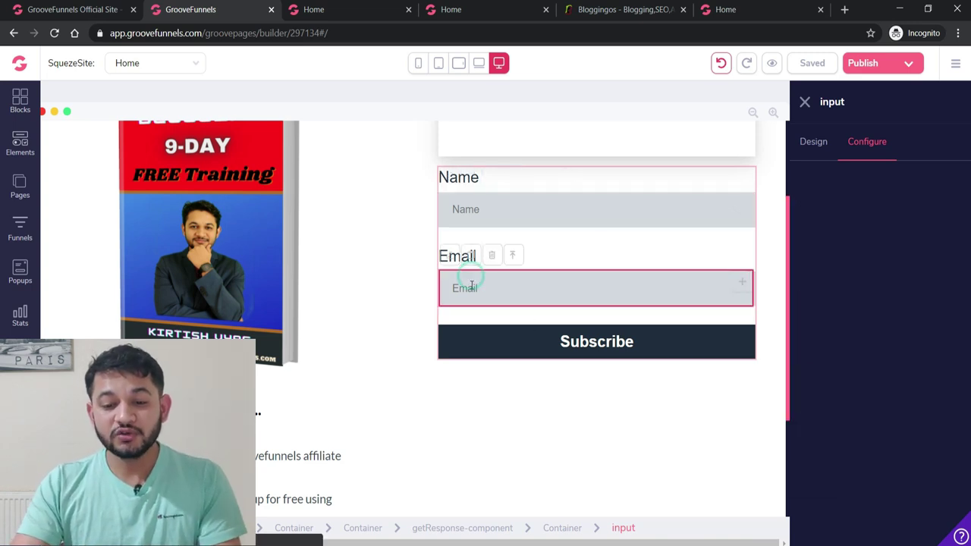
left_click(805, 356)
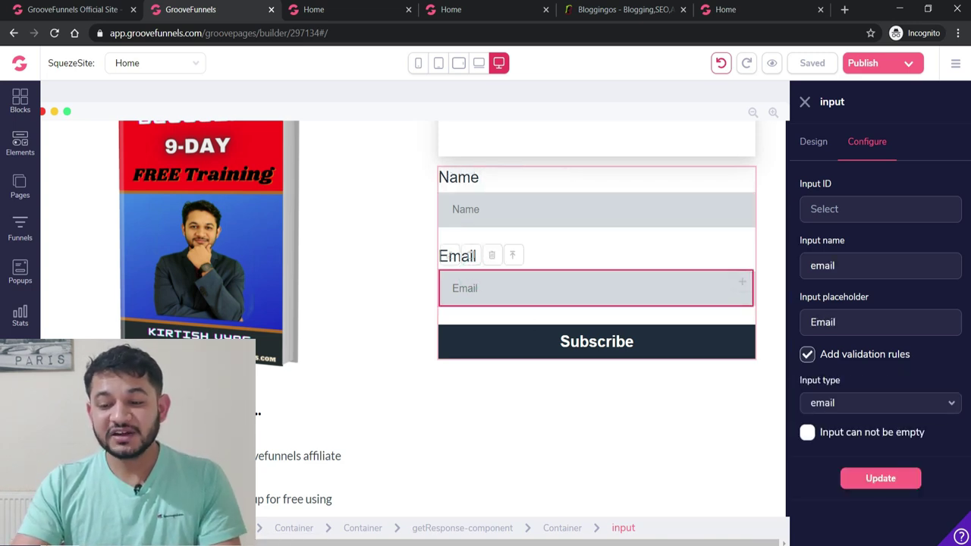
left_click(826, 408)
left_click(823, 481)
left_click(807, 433)
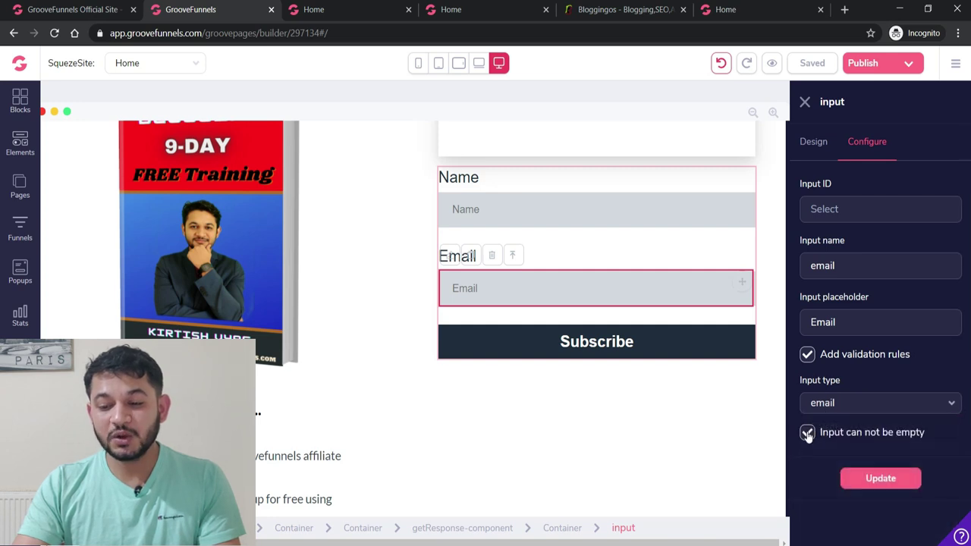
left_click(813, 317)
type("Best")
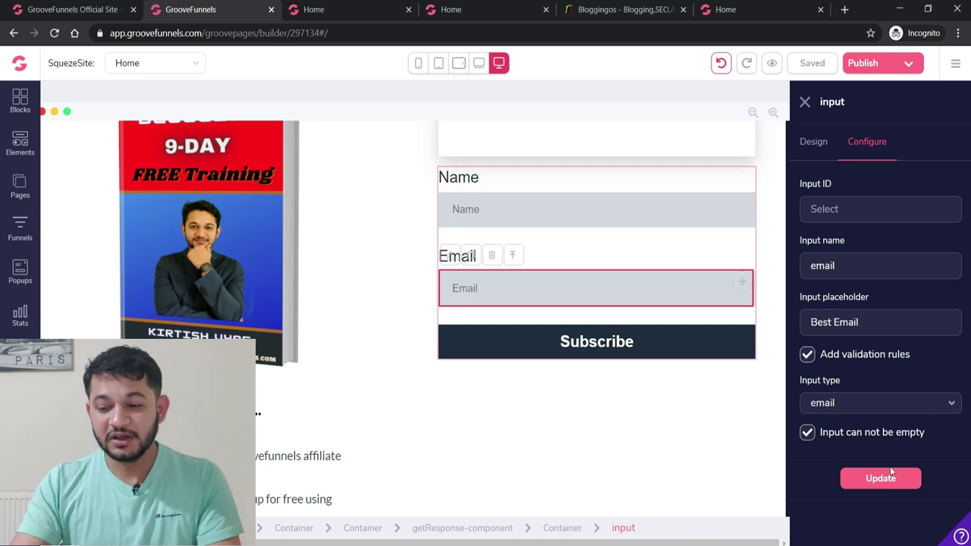
left_click(885, 480)
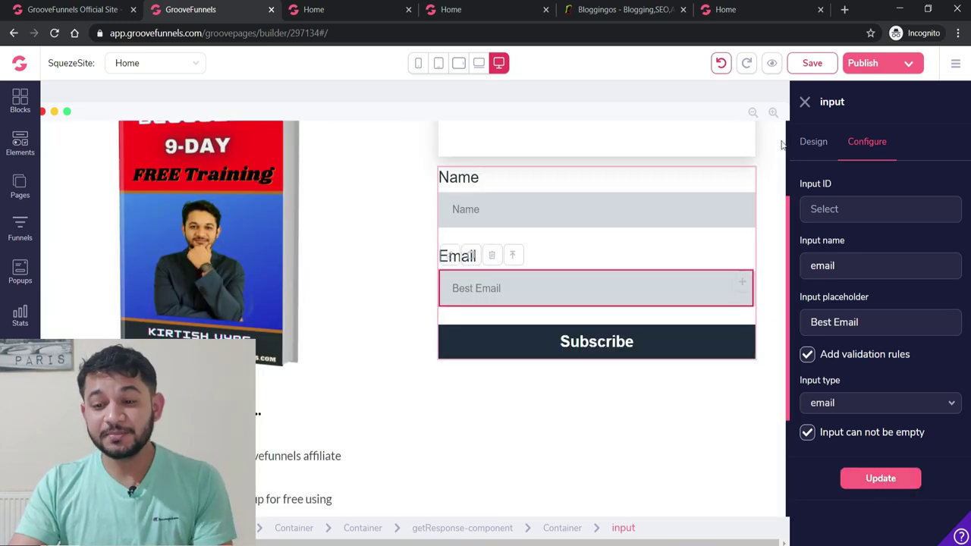
Save the page, check its preview, and return to the page builder.
left_click(815, 63)
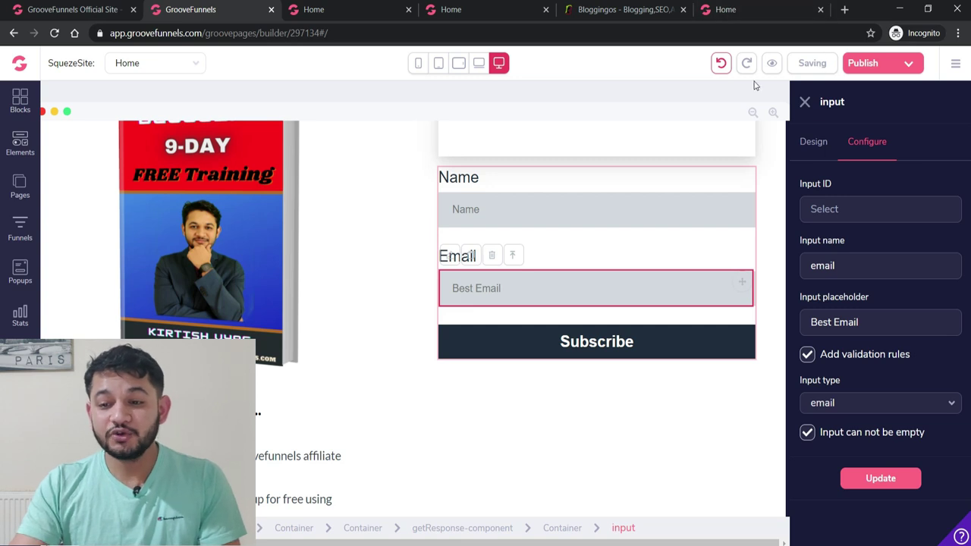
left_click(772, 65)
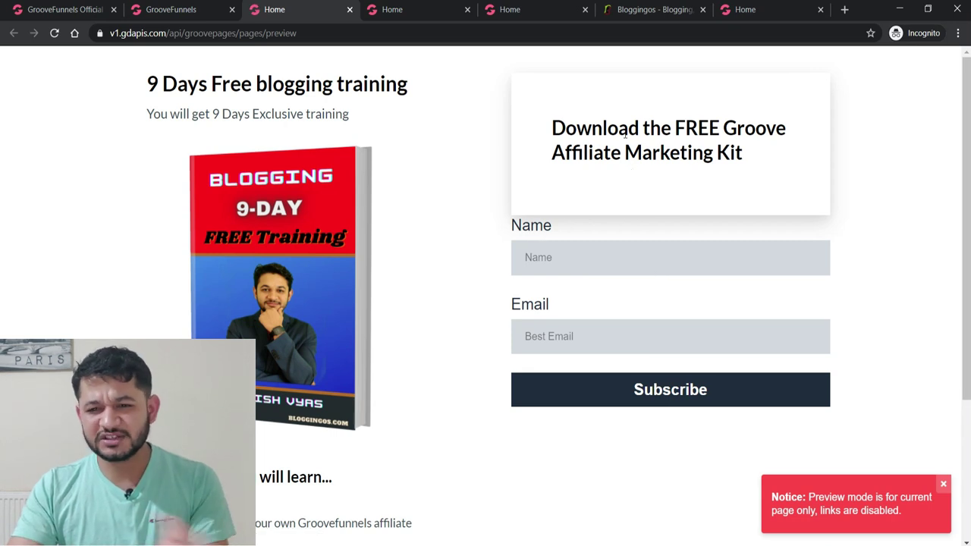
left_click(171, 9)
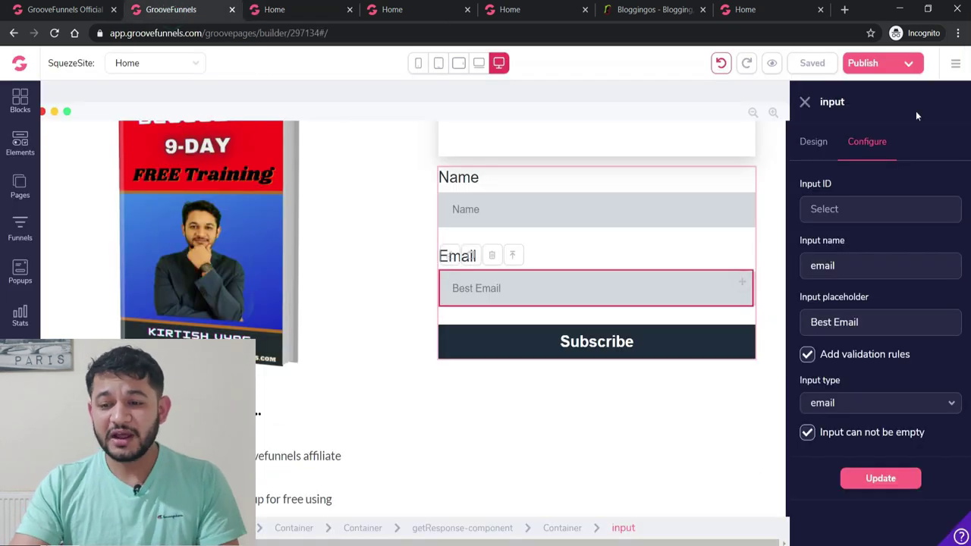
Open the publish settings and check the account's GroovePages subdomain in the domain settings without changing it.
left_click(865, 64)
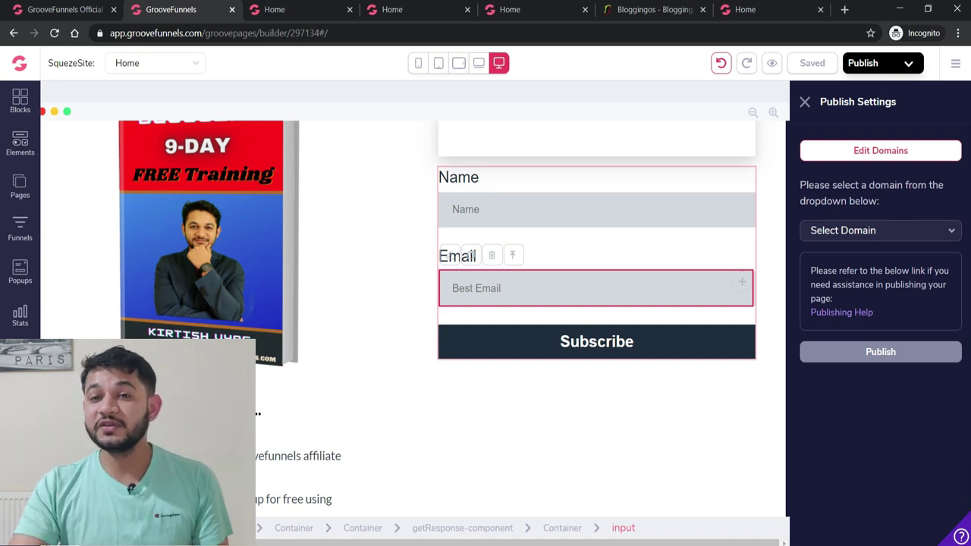
left_click(875, 155)
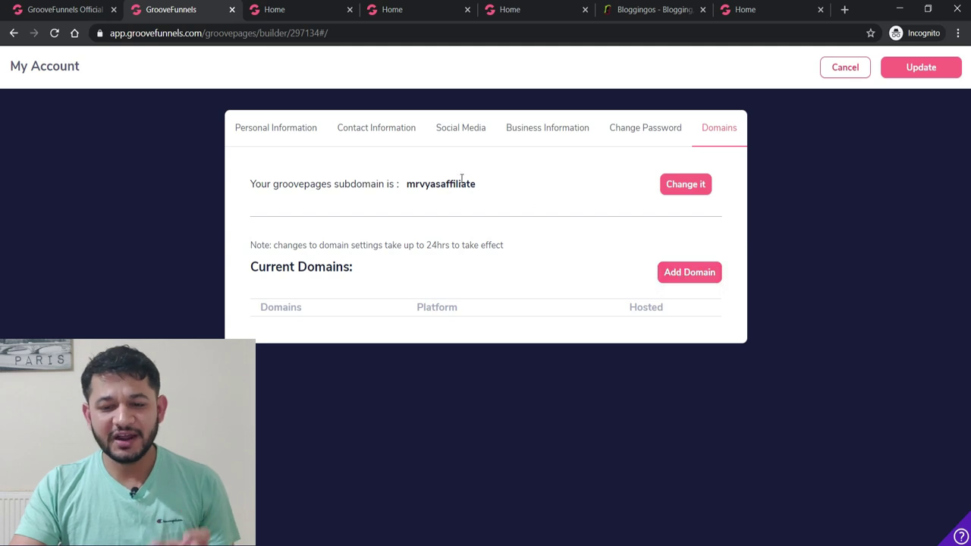
left_click_drag(476, 184, 397, 183)
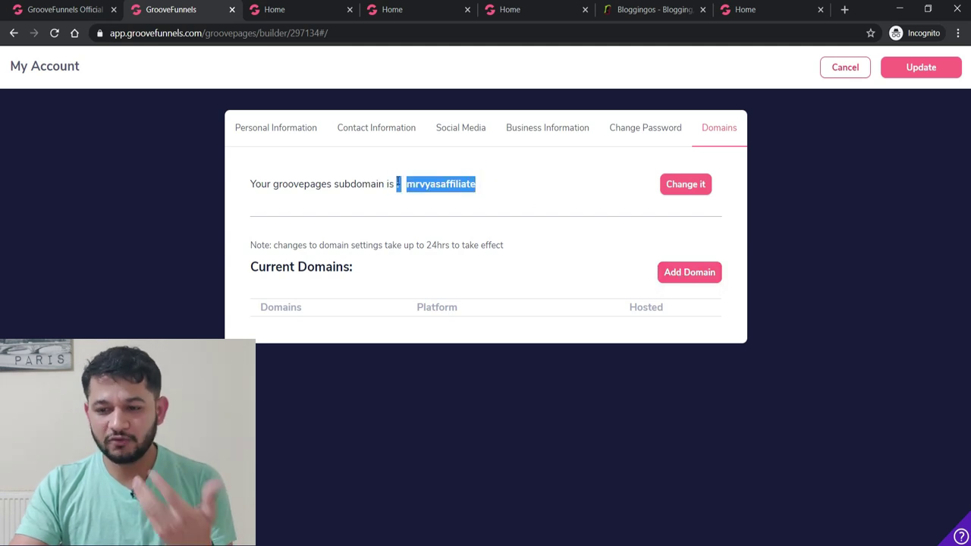
left_click(843, 72)
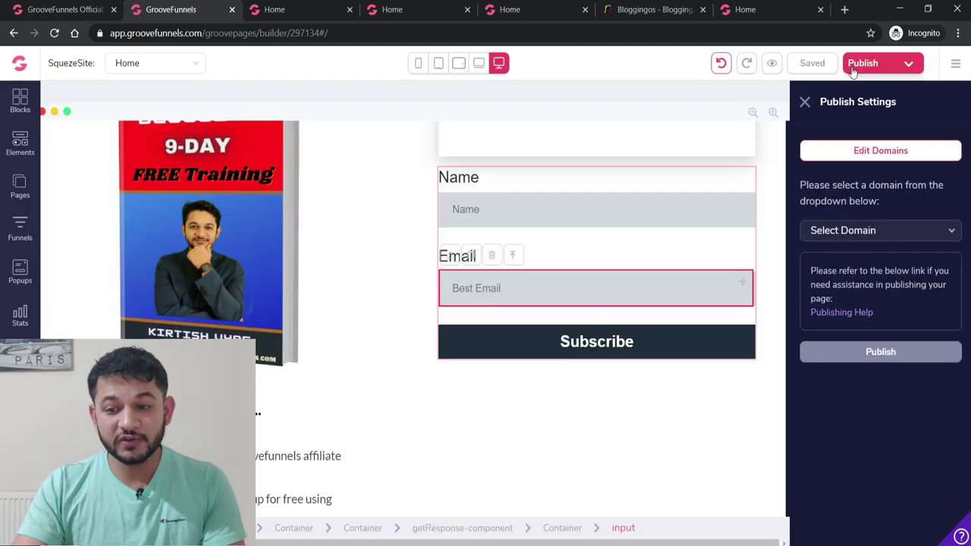
Publish the site to the account's groovepages.com subdomain in a folder named "squuezepage".
left_click(844, 230)
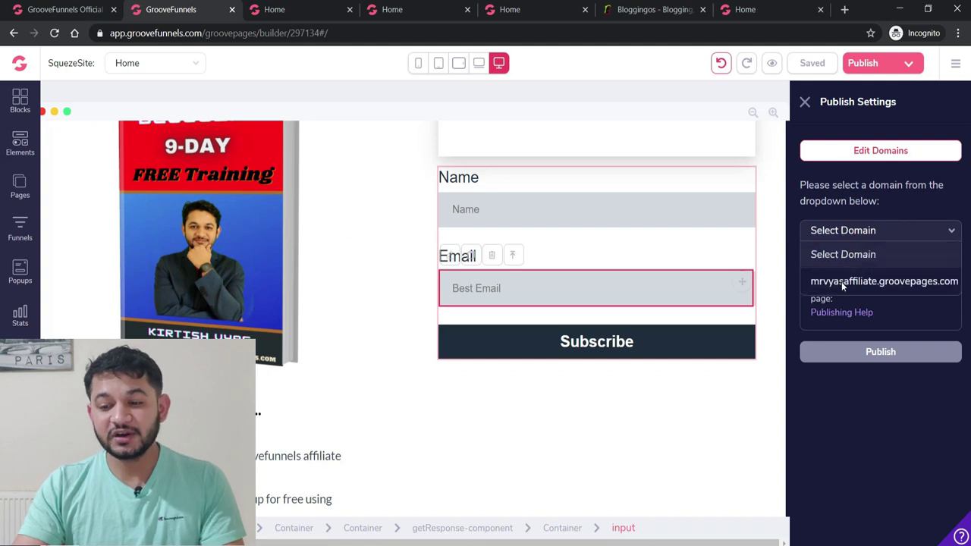
left_click(841, 282)
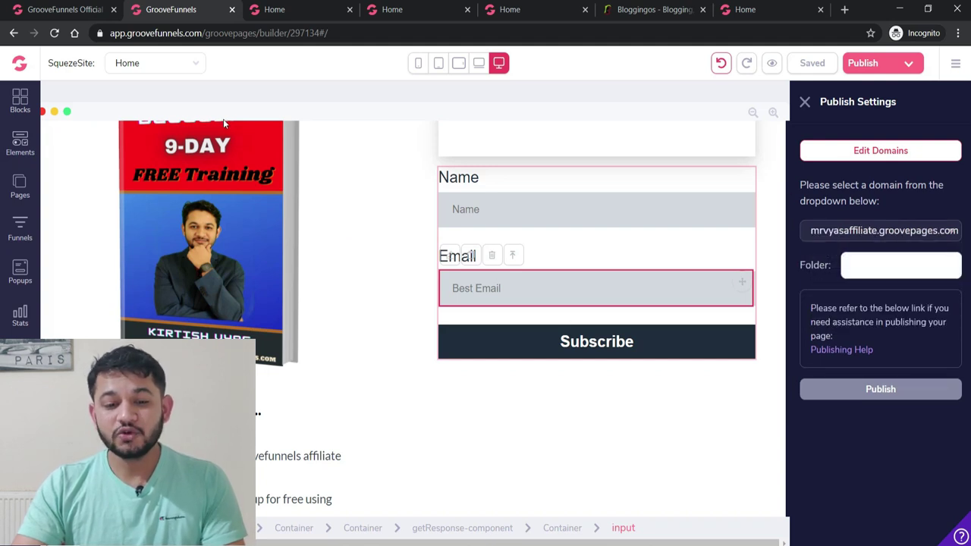
scroll(522, 206, "up", 2)
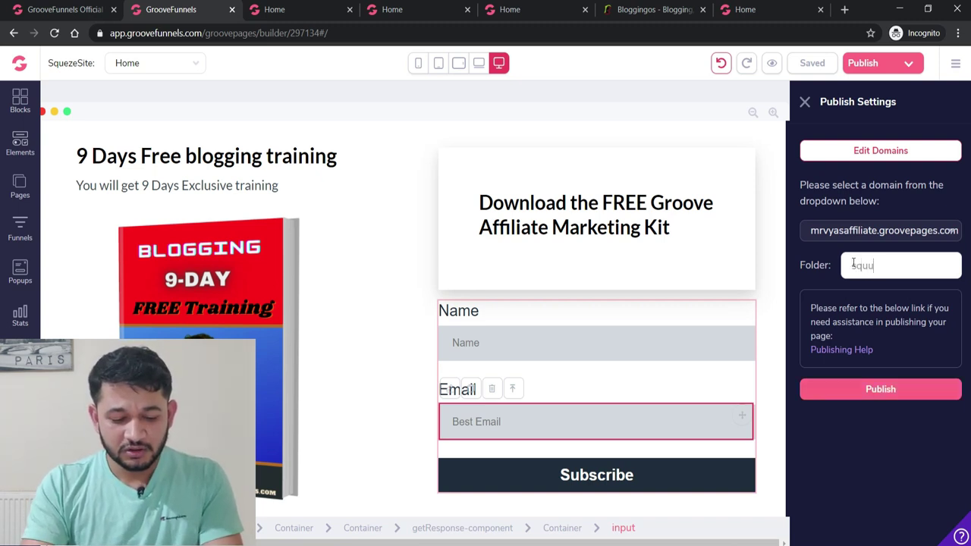
left_click(854, 263)
type("squuezepa")
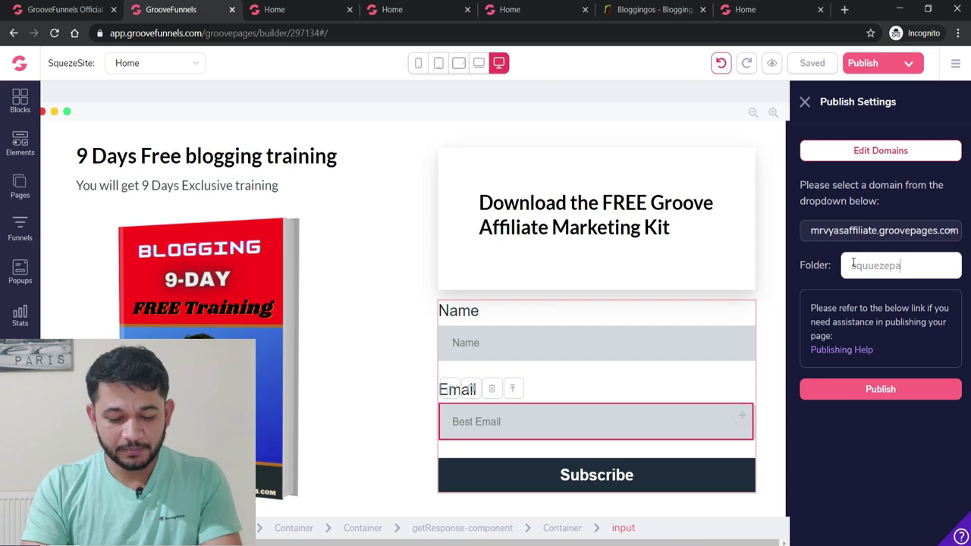
type("ge")
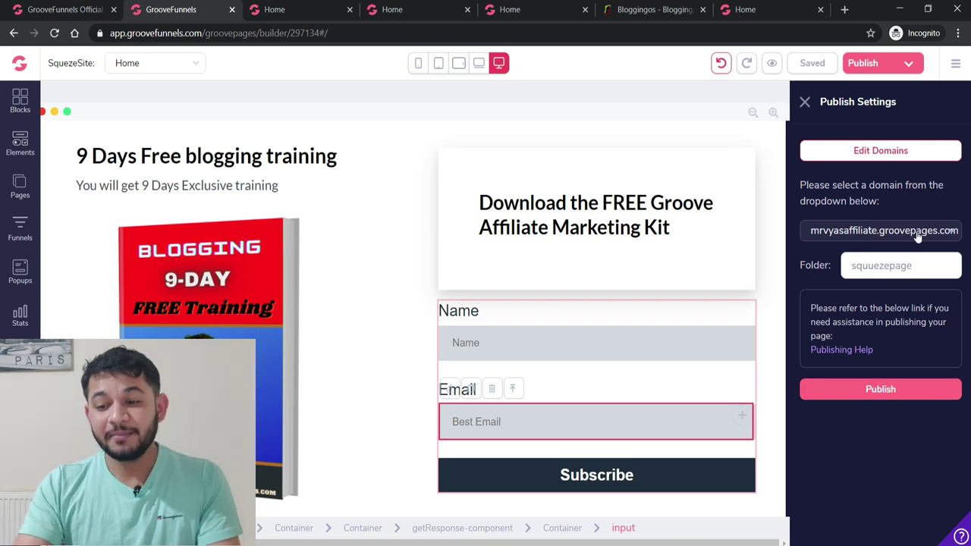
left_click(891, 392)
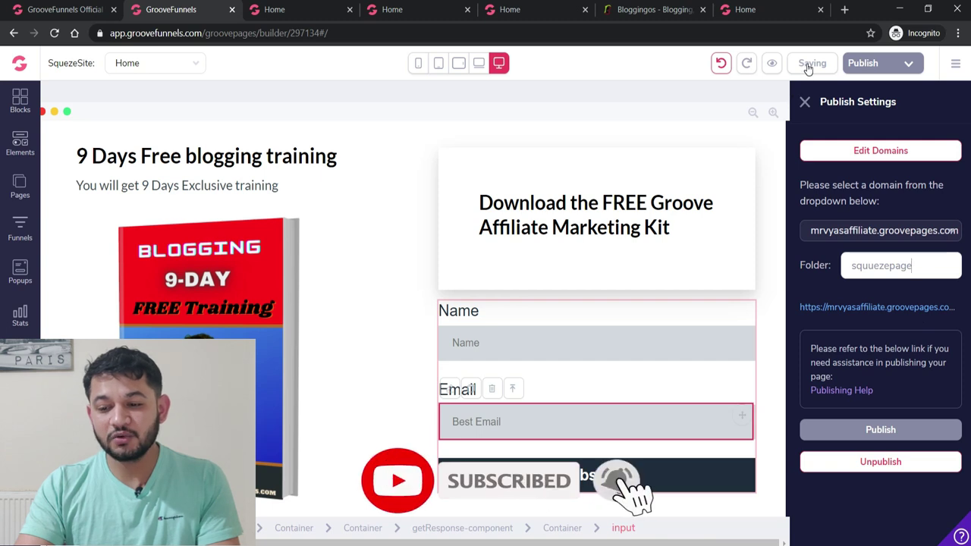
Copy the published page's link address and open it in a new browser tab.
right_click(860, 311)
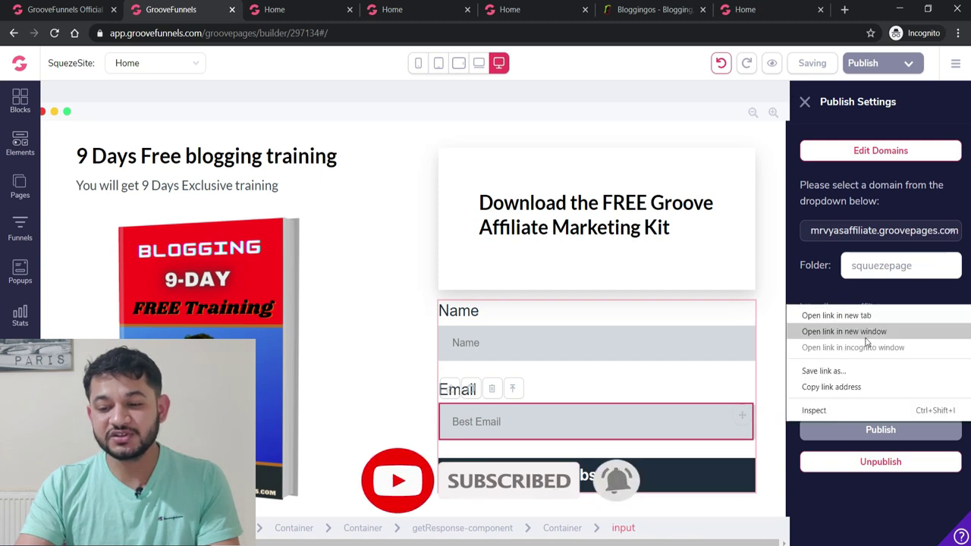
left_click(859, 388)
left_click(845, 9)
type("https://mrvyasaffiliate.groovepages.com/squeezepage/index")
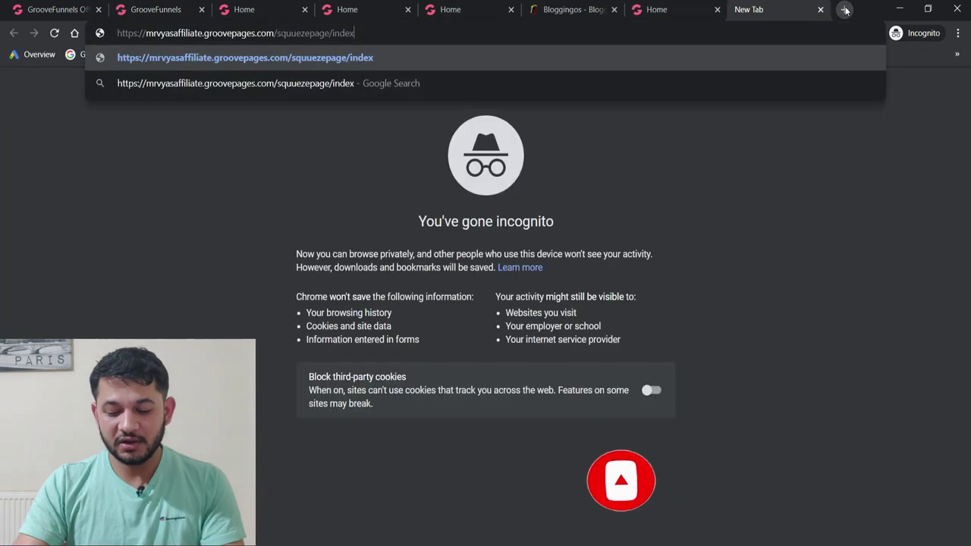
key("Return")
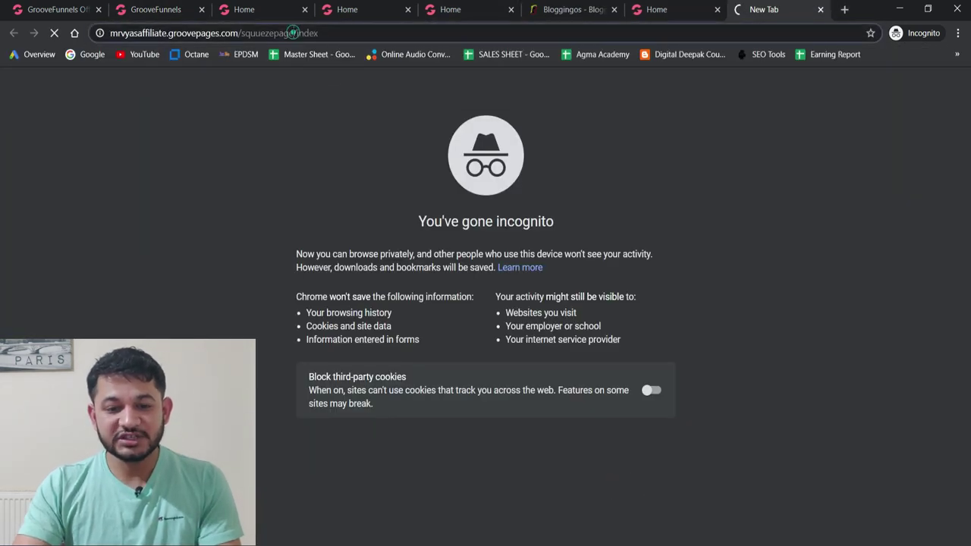
left_click_drag(322, 33, 246, 33)
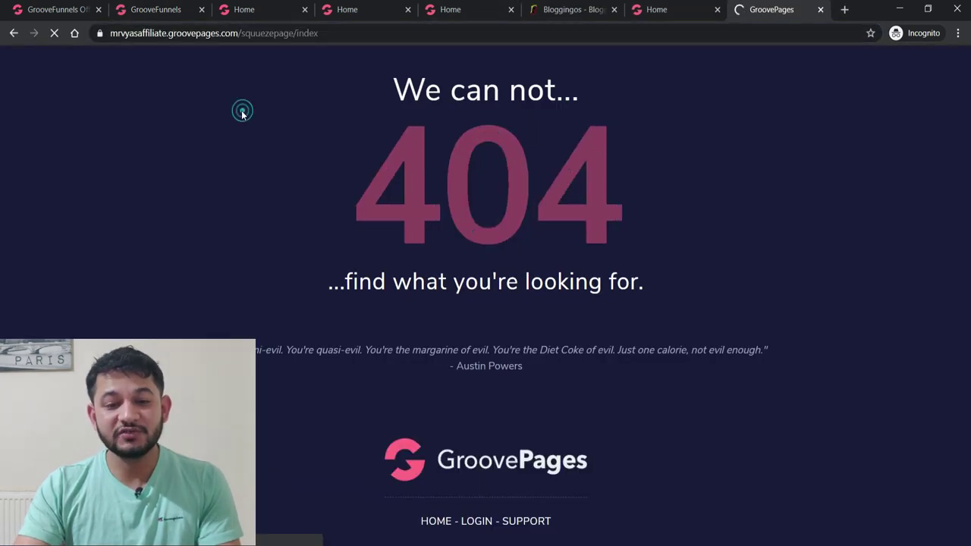
left_click(370, 33)
left_click(393, 33)
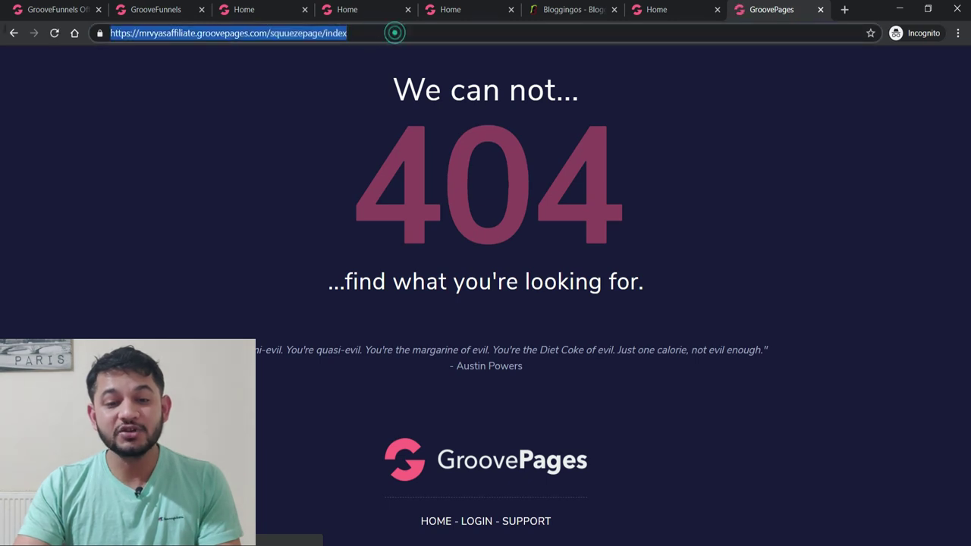
Publish the site again from the builder and reload the live page.
left_click(231, 9)
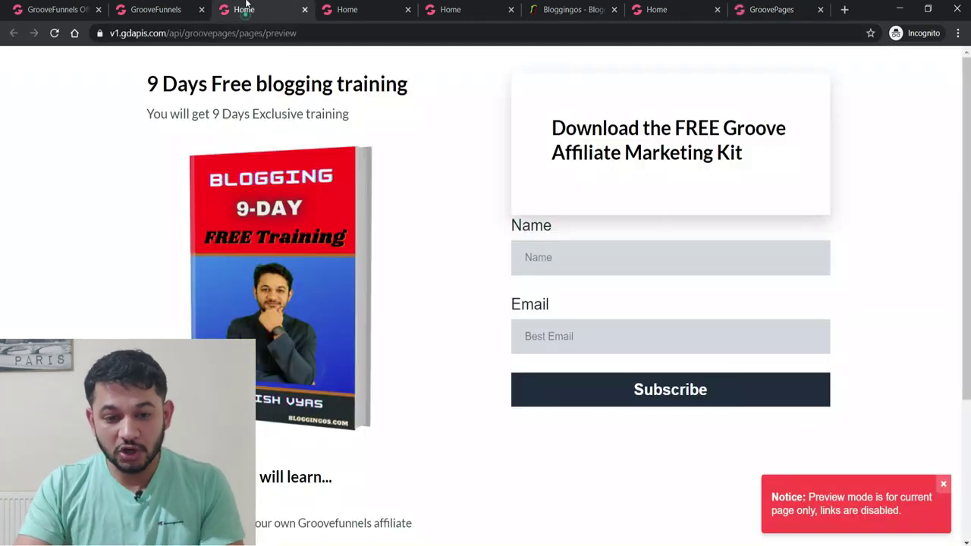
left_click(148, 9)
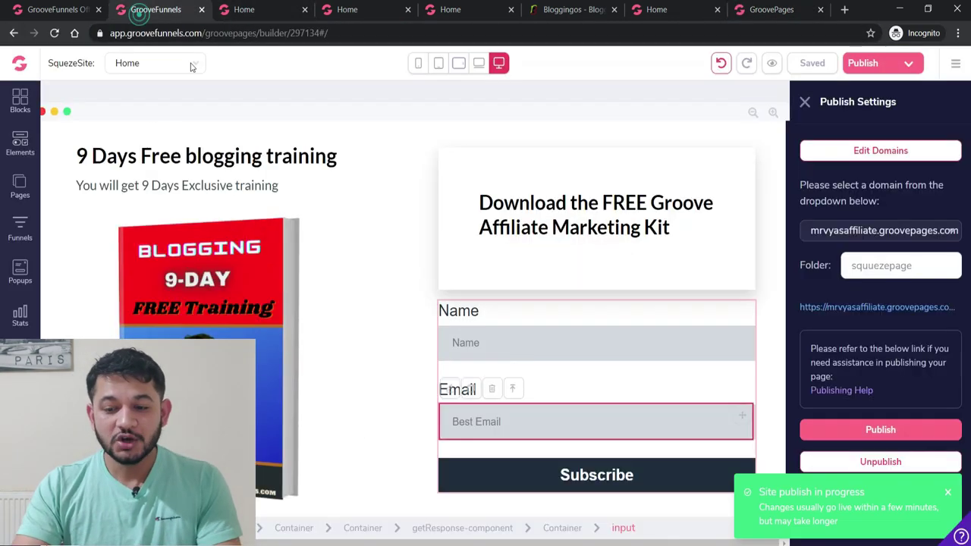
left_click(878, 431)
left_click(763, 5)
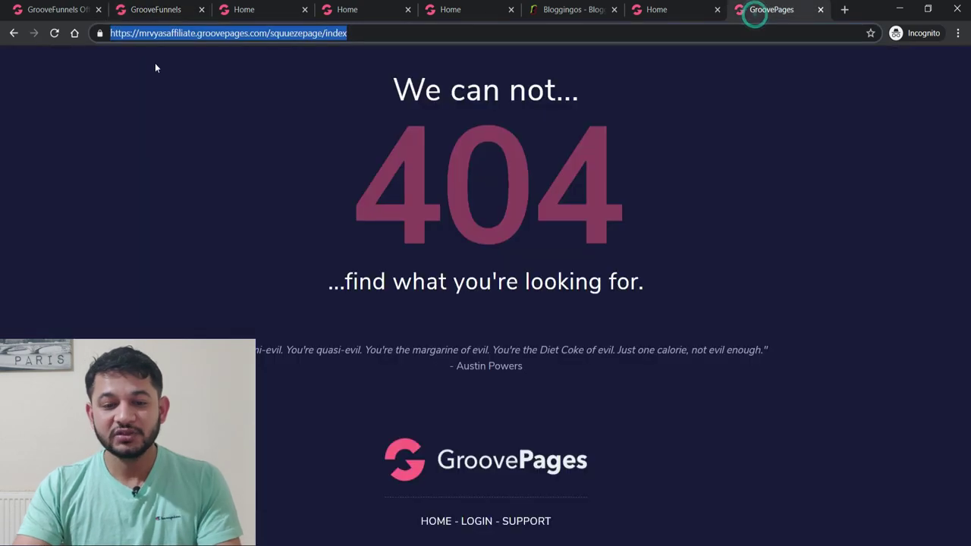
left_click(55, 33)
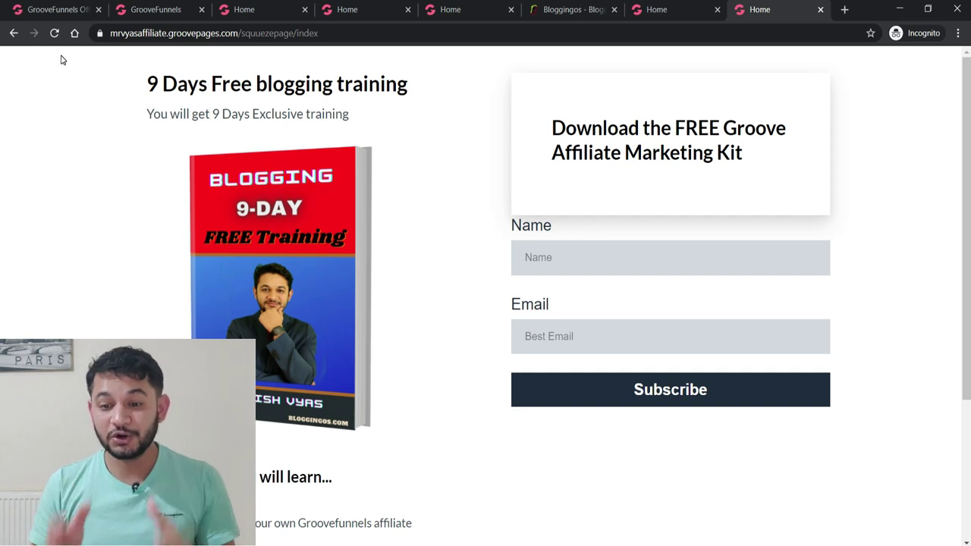
Test the live opt-in form by entering a first name and email address, subscribing, and checking the redirect address.
left_click(572, 250)
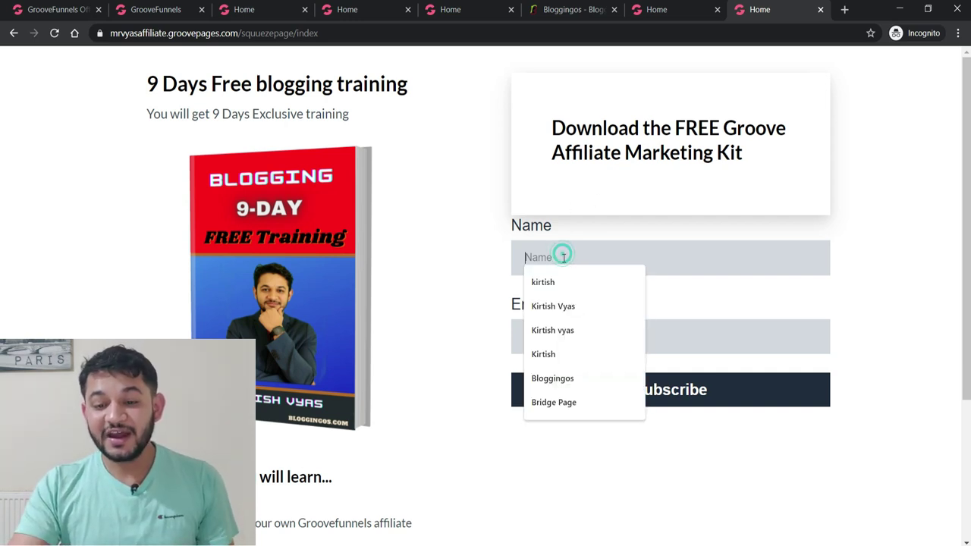
left_click(576, 283)
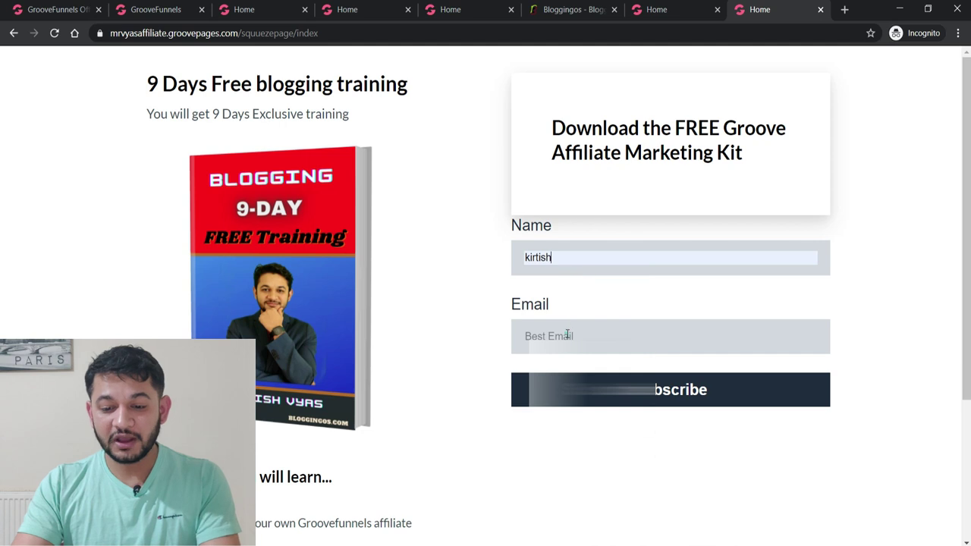
left_click(567, 336)
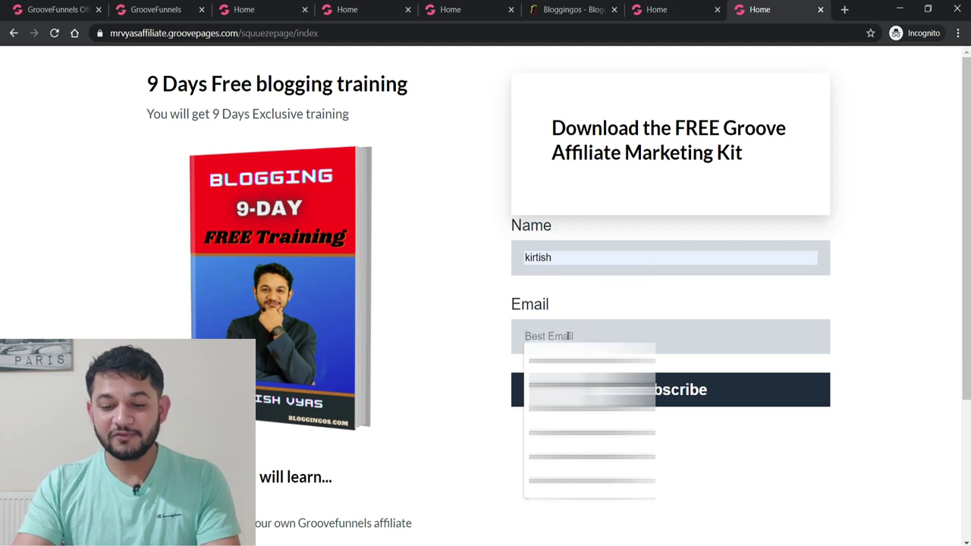
left_click(566, 384)
left_click(555, 402)
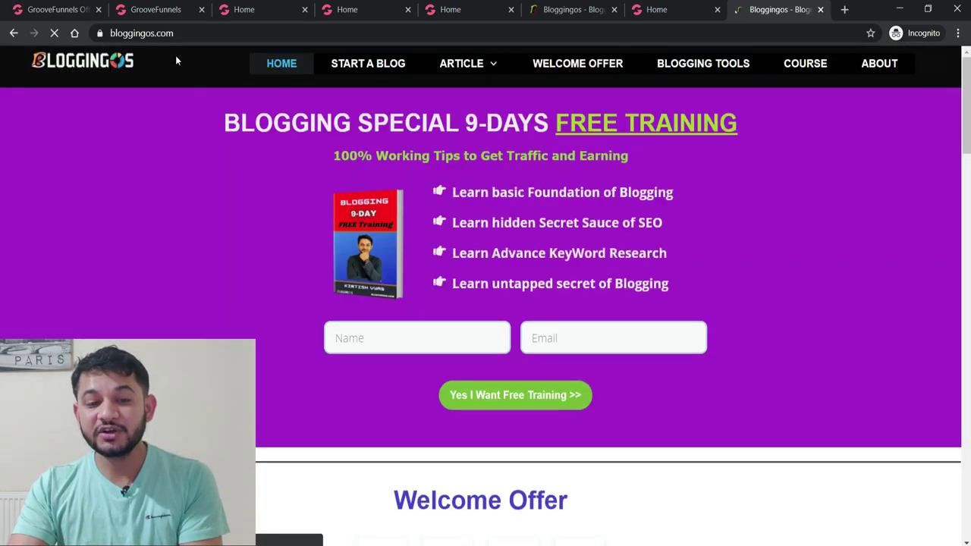
left_click(220, 33)
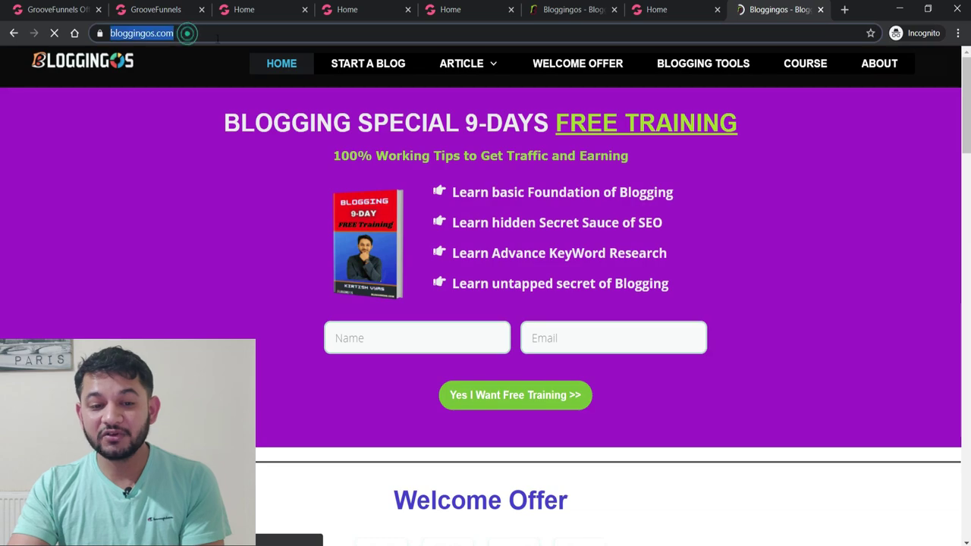
left_click(220, 33)
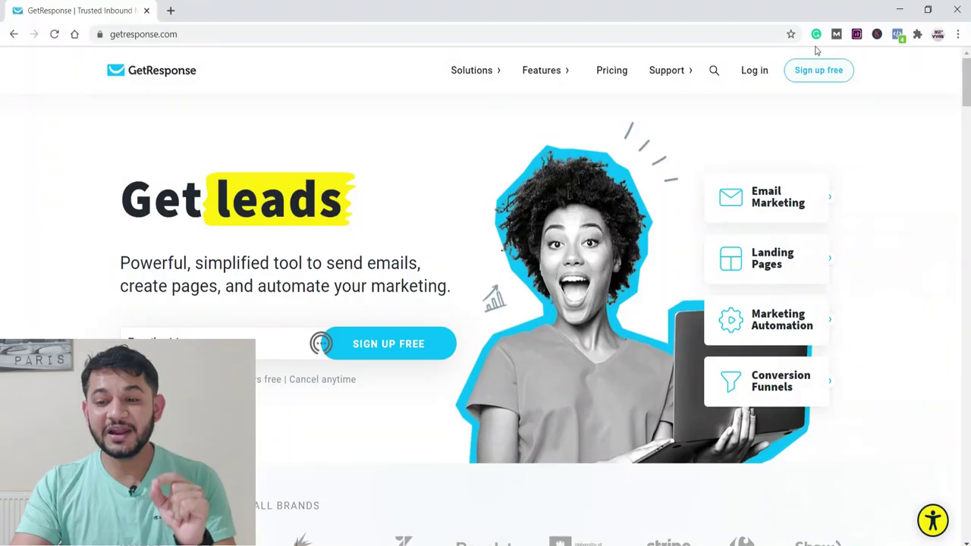
Log in to GetResponse and open the amazonkitchen list's contacts to check the new subscriber's subscription date and contact details.
left_click(750, 71)
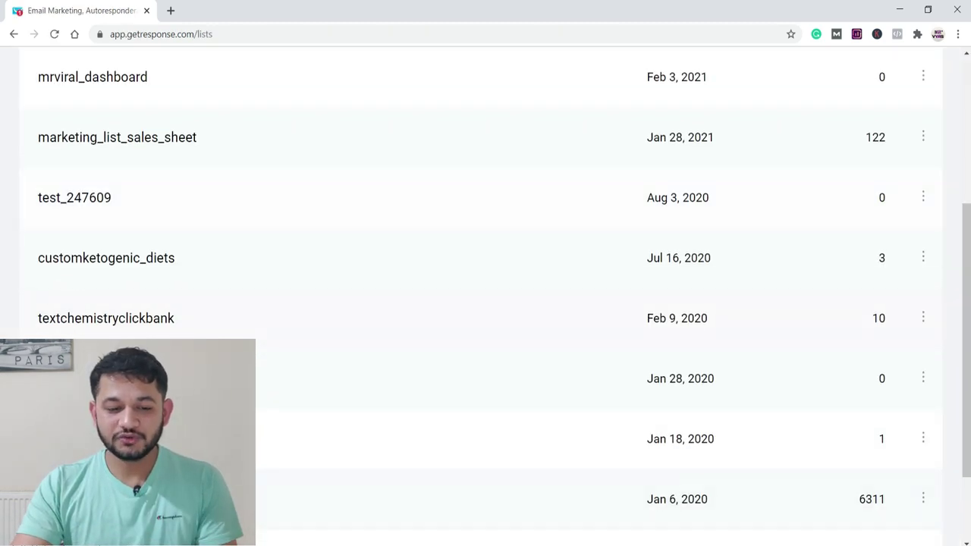
scroll(486, 296, "down", 2)
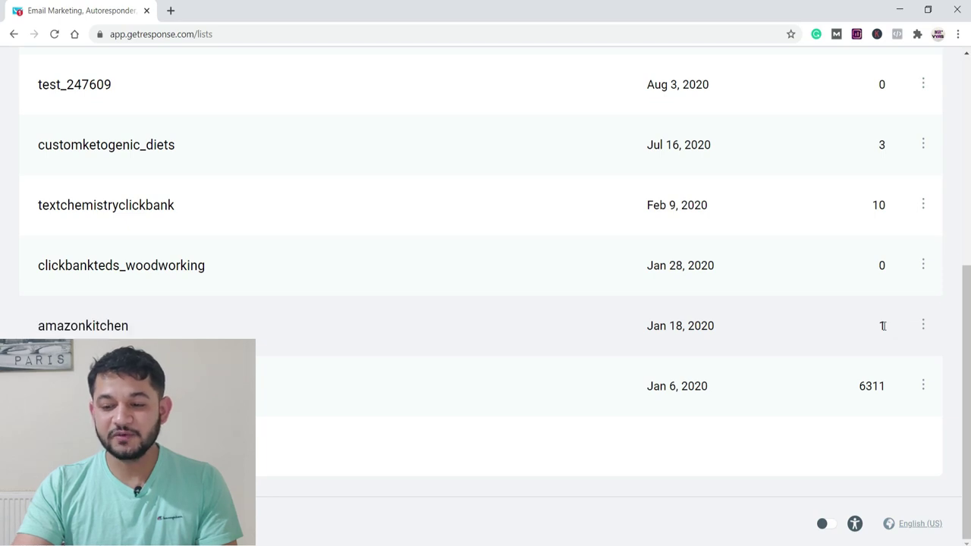
left_click(923, 325)
left_click(827, 417)
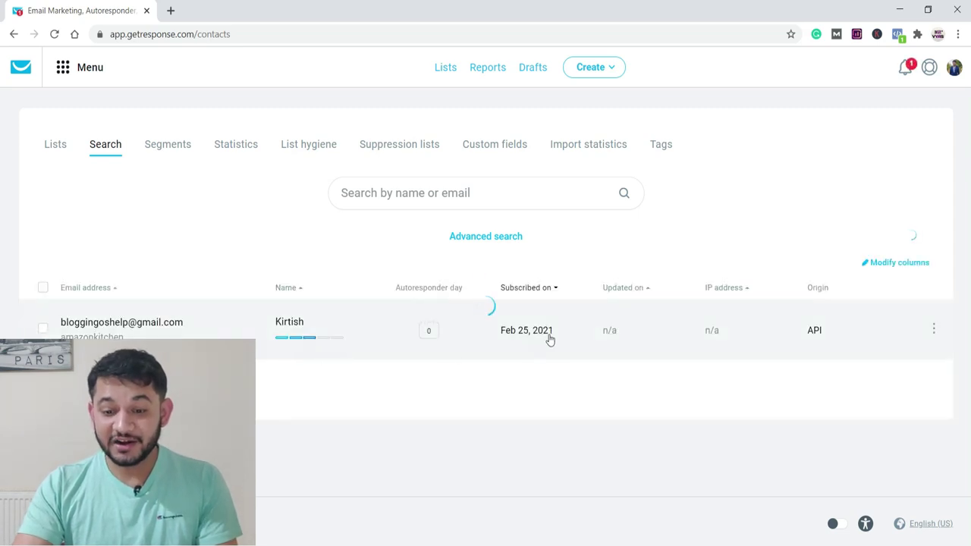
left_click_drag(559, 331, 500, 337)
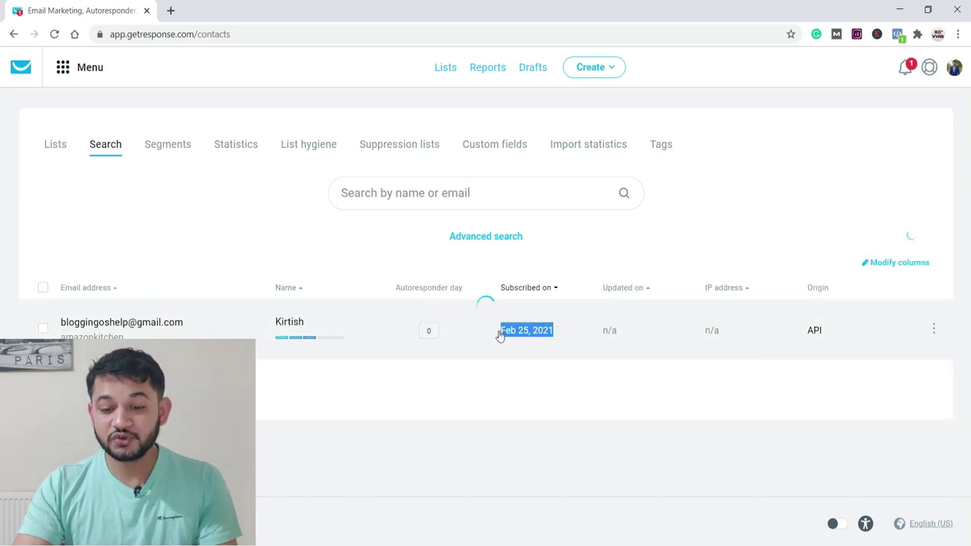
left_click(277, 334)
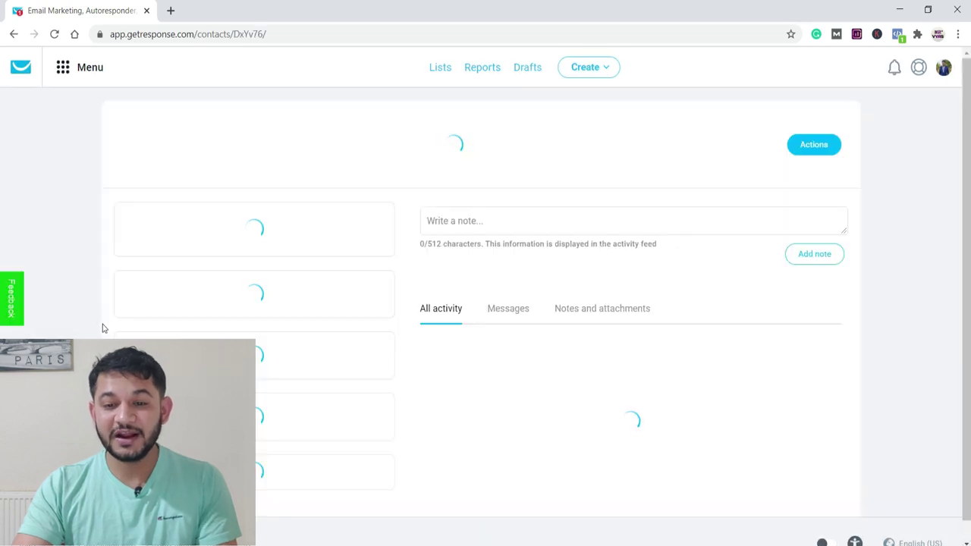